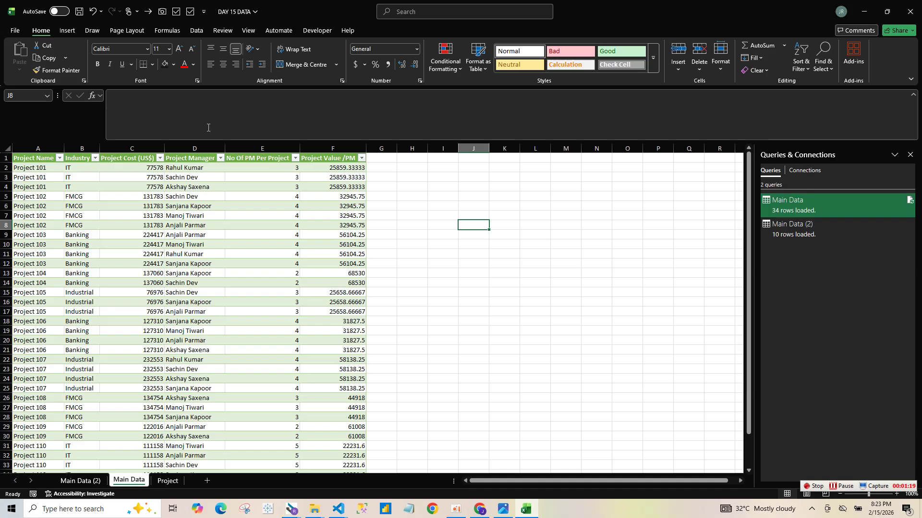
# - Turn off the Total Row option for the table on the Main Data sheet
pyautogui.click(177, 205)
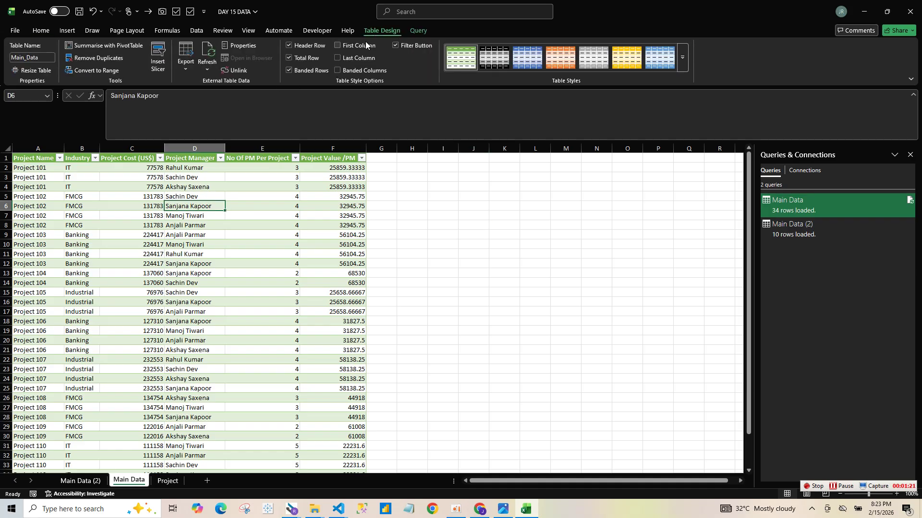
pyautogui.click(78, 237)
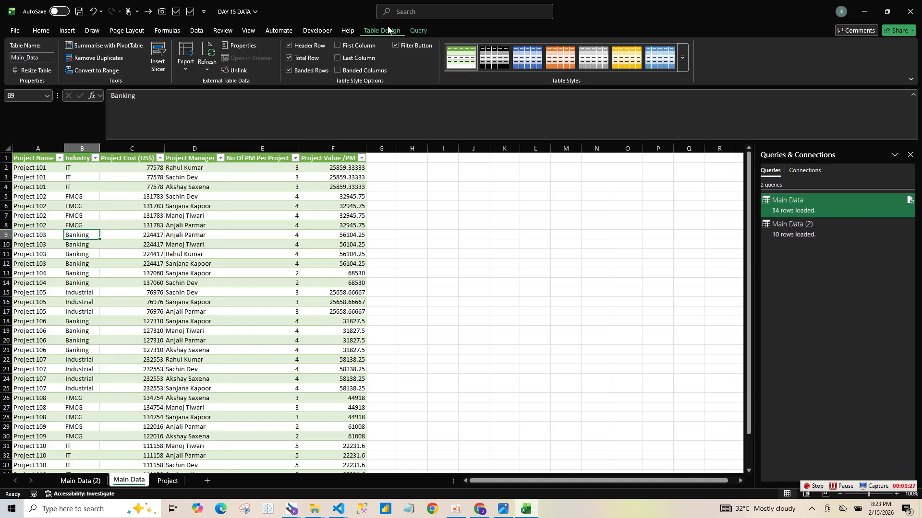
pyautogui.press('Right')
pyautogui.press('Down')
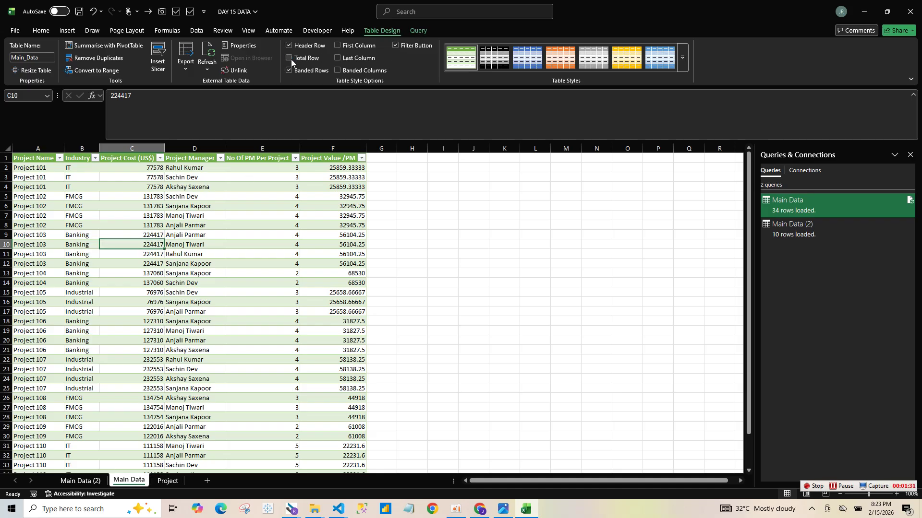
# - Look through the No Of PM Per Project, Project Value /PM and Project Manager entries in the table
pyautogui.click(272, 179)
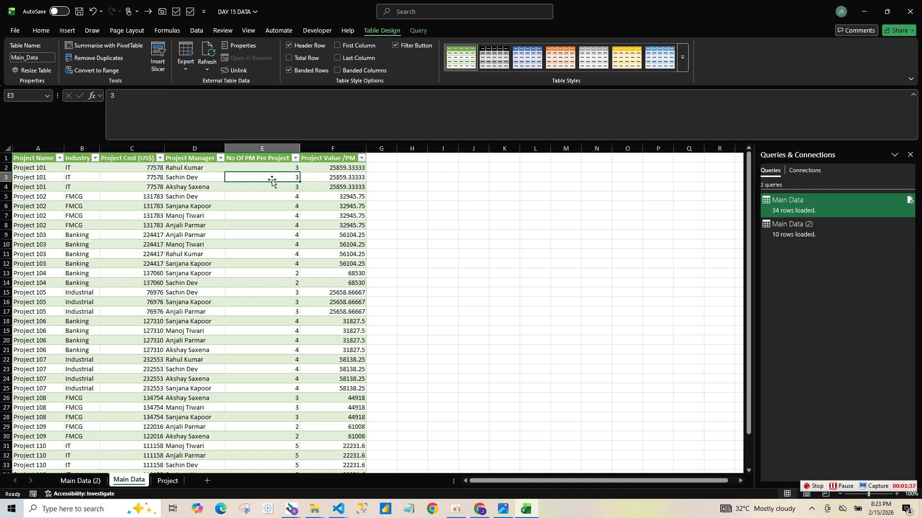
pyautogui.press('Right')
pyautogui.press('Down')
pyautogui.press('Down')
pyautogui.press('Down')
pyautogui.press('Down')
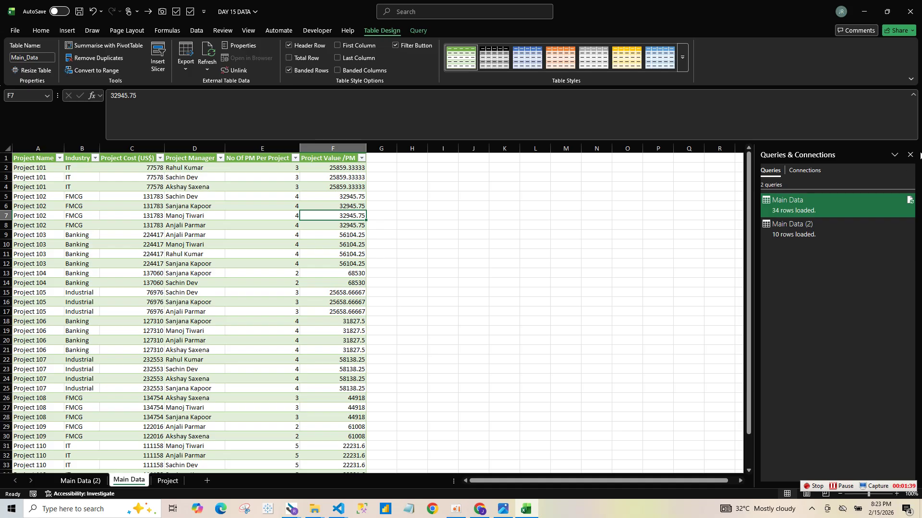
pyautogui.click(179, 322)
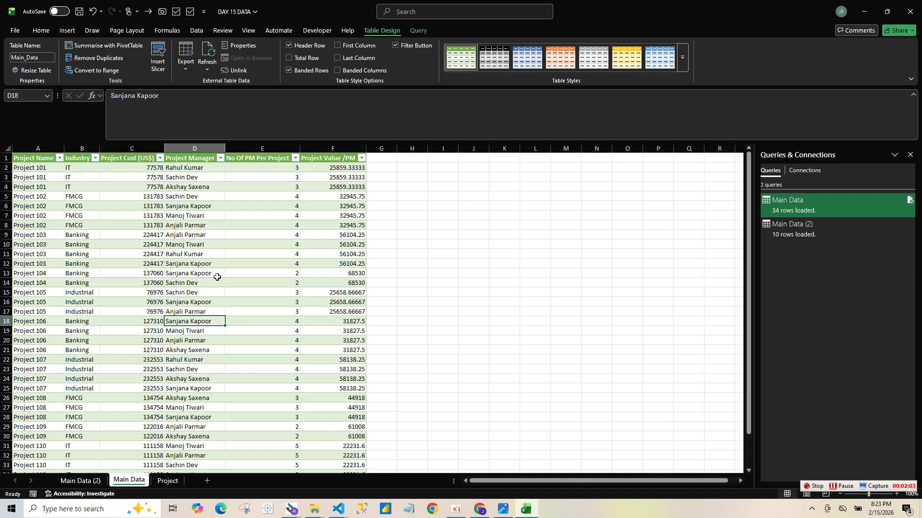
# - View the filter lists of the Project Name and Project Manager columns to see their distinct entries
pyautogui.click(60, 158)
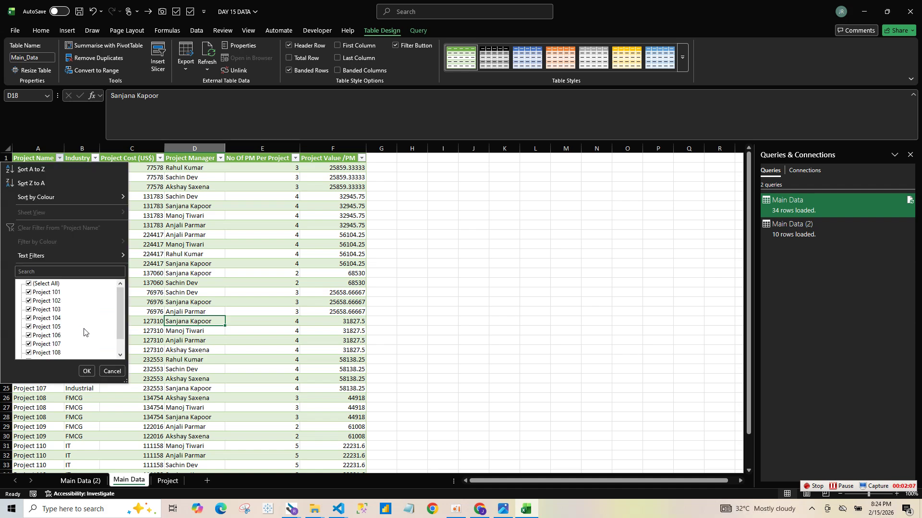
pyautogui.scroll(-1, 121, 348)
pyautogui.click(193, 338)
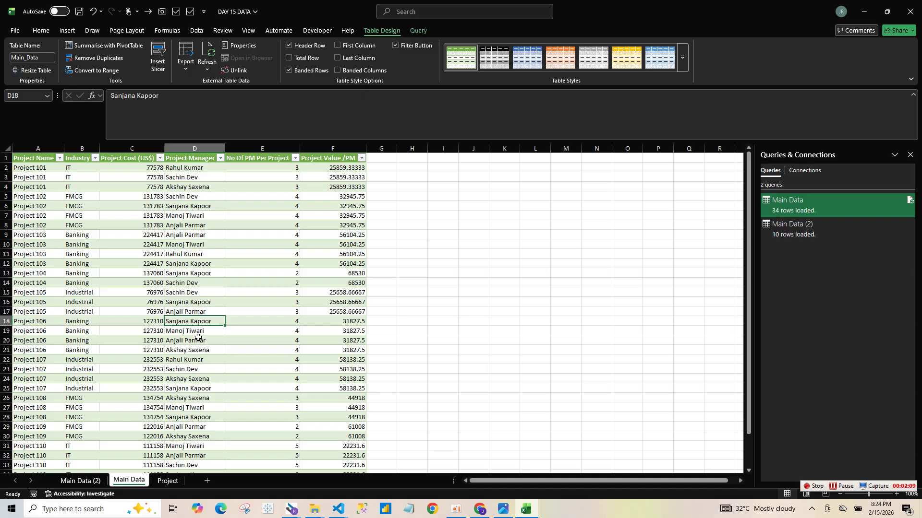
pyautogui.click(202, 143)
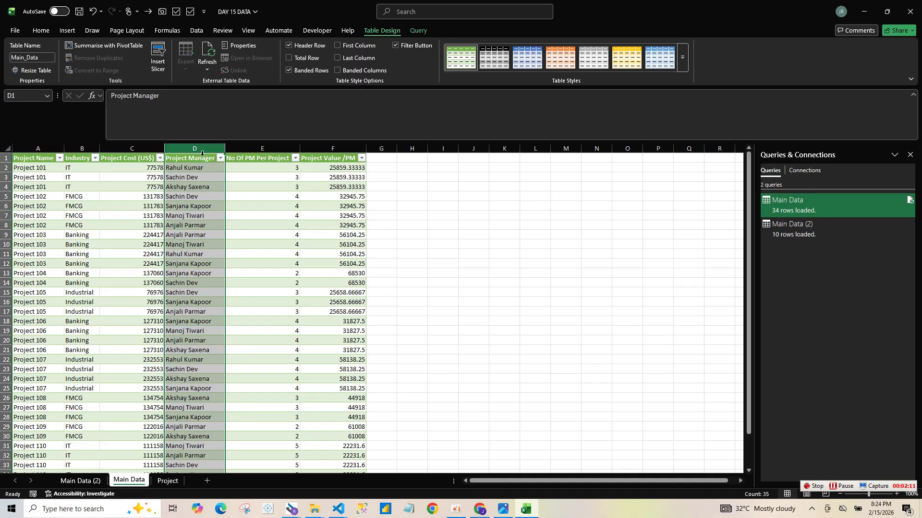
pyautogui.click(220, 159)
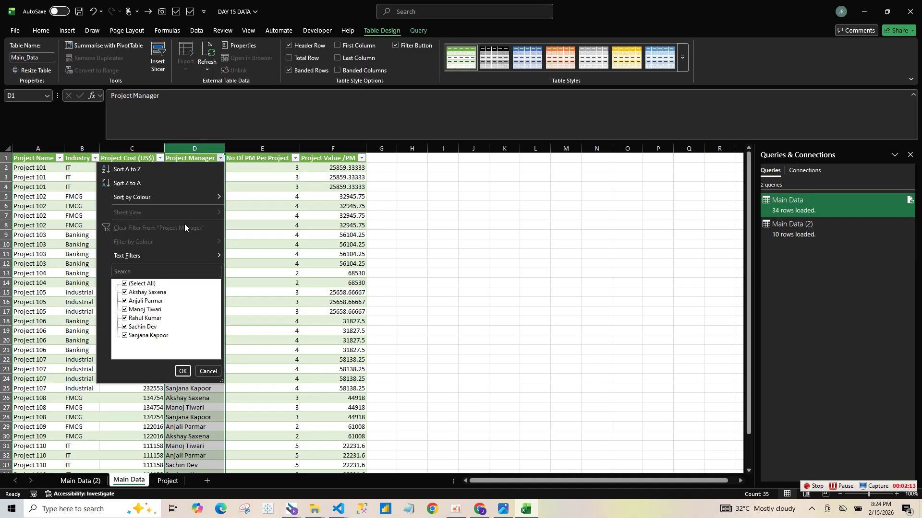
pyautogui.click(291, 307)
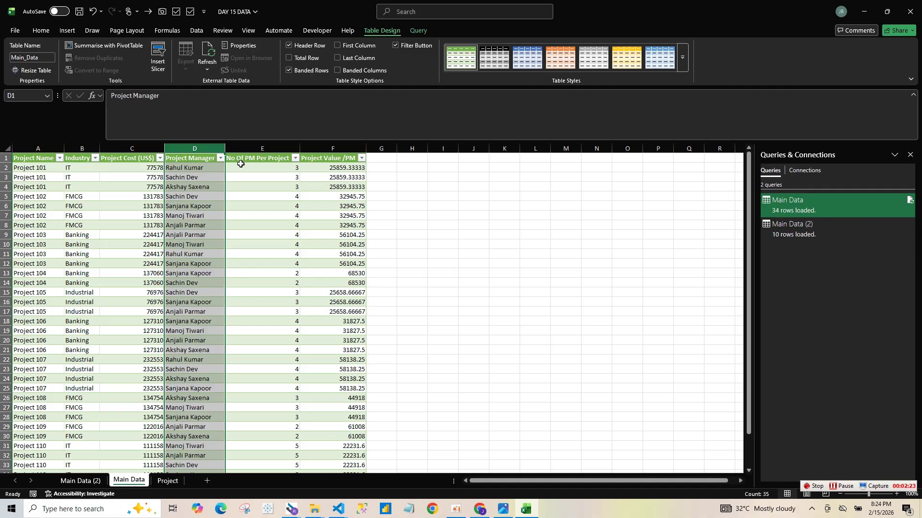
# - Examine each table column from Project Name to Project Value /PM, including the per-manager values for Project 101
pyautogui.click(46, 153)
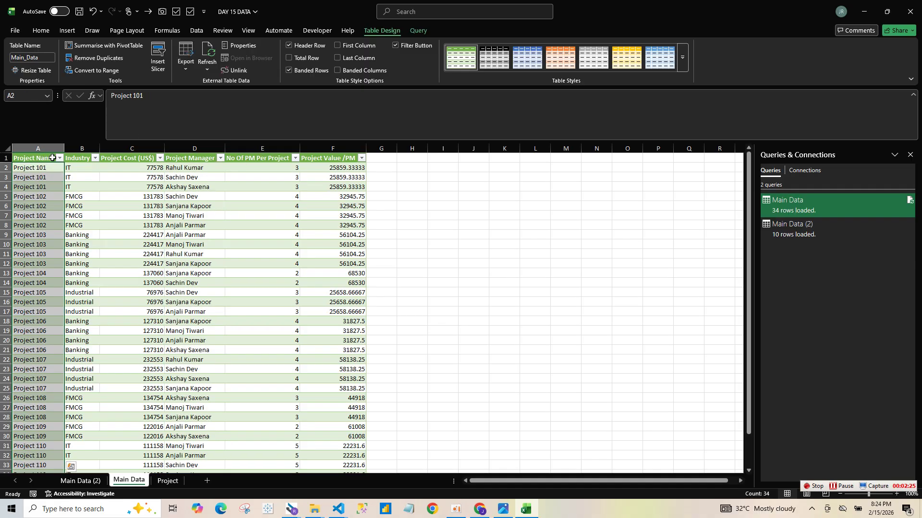
pyautogui.click(89, 158)
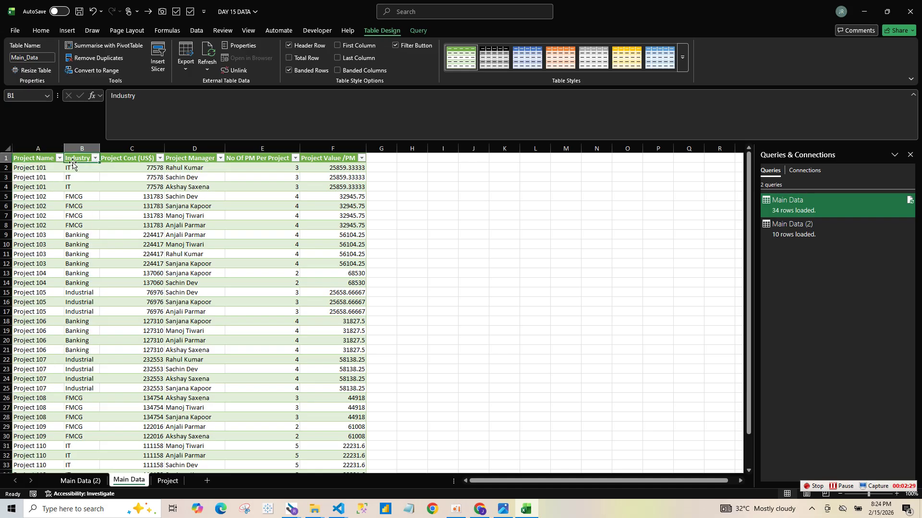
pyautogui.click(137, 165)
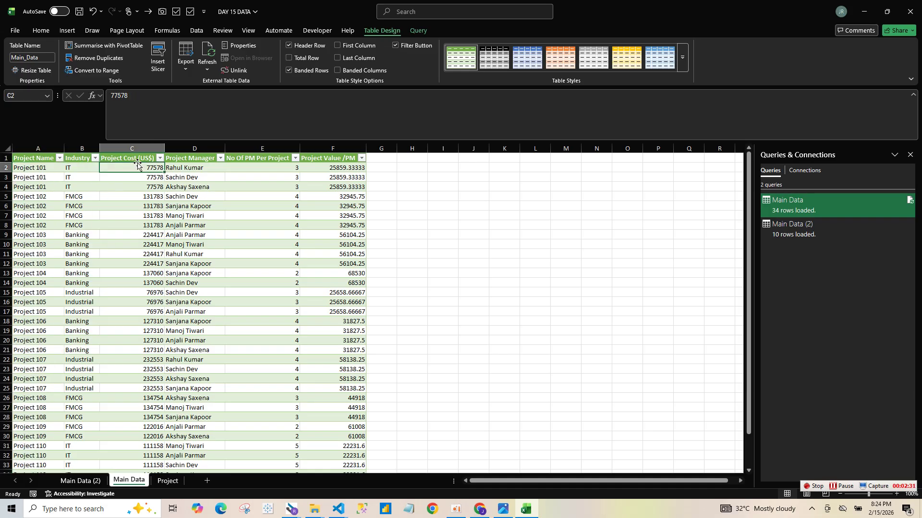
pyautogui.click(202, 158)
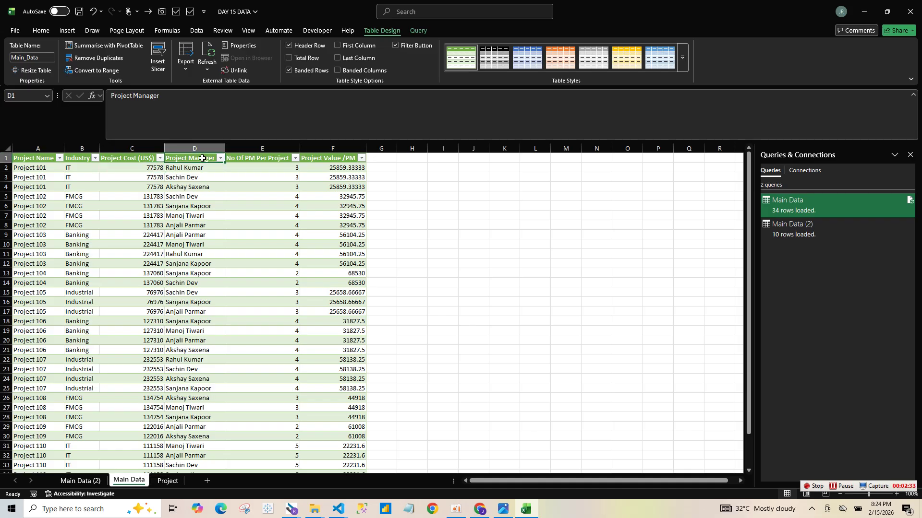
pyautogui.click(258, 159)
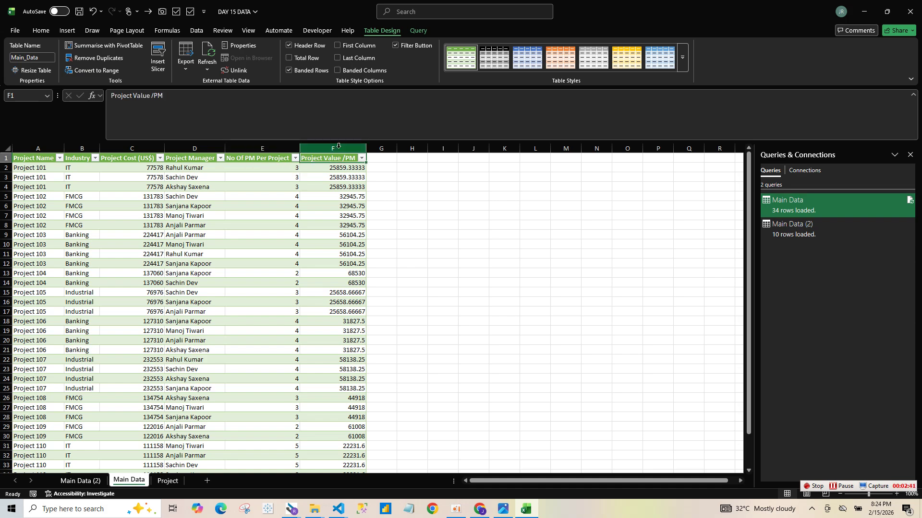
pyautogui.click(342, 151)
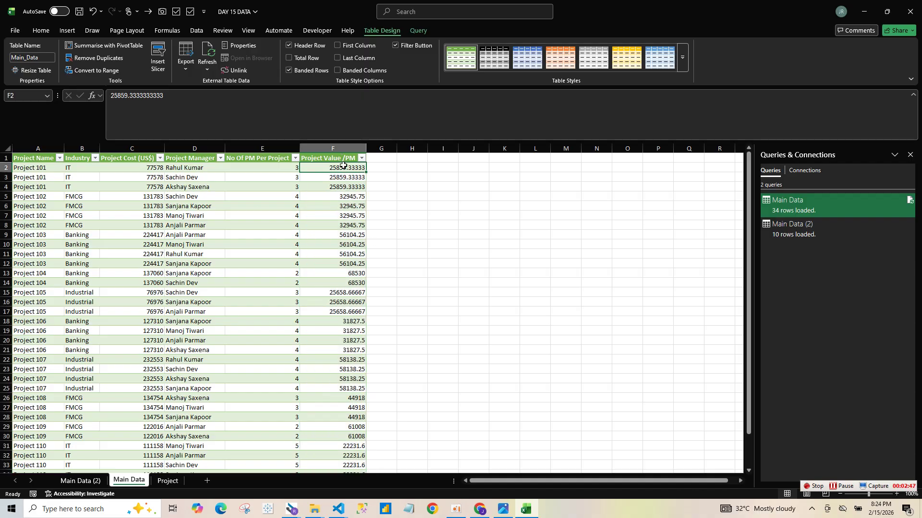
pyautogui.click(338, 144)
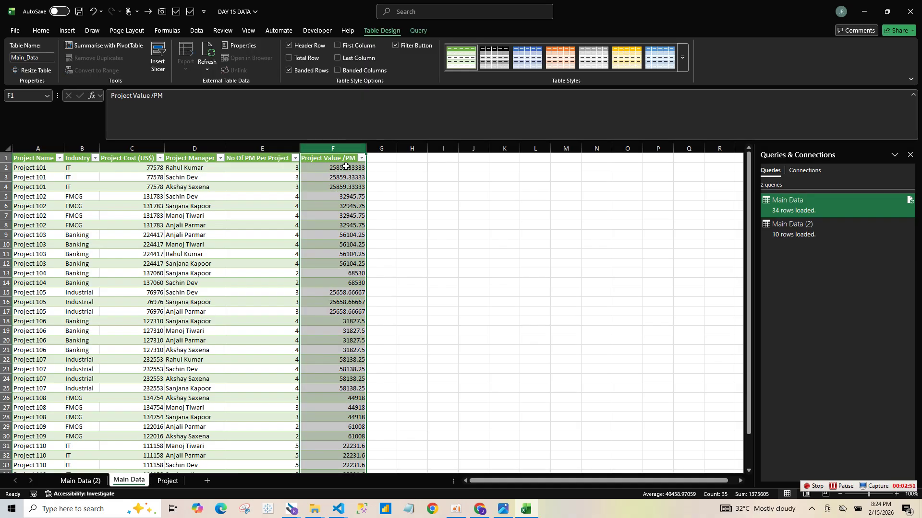
pyautogui.click(342, 159)
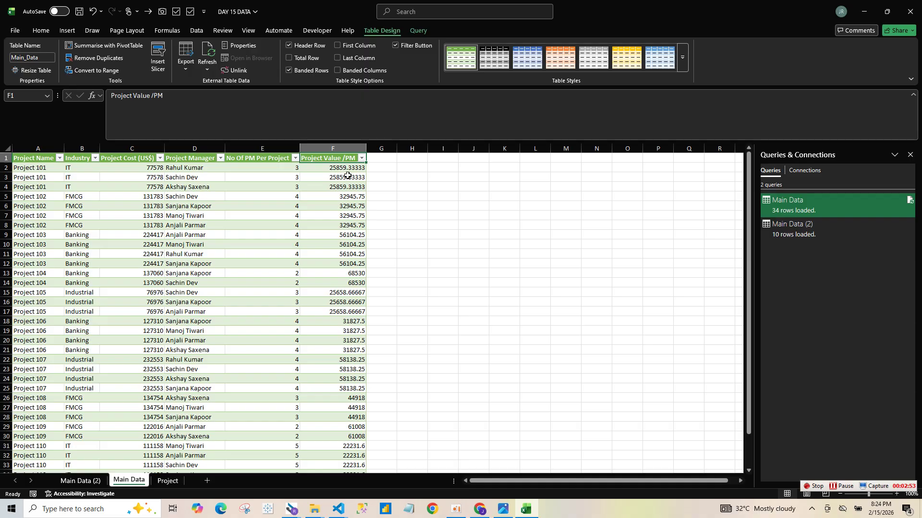
pyautogui.moveTo(353, 166); pyautogui.dragTo(354, 189)
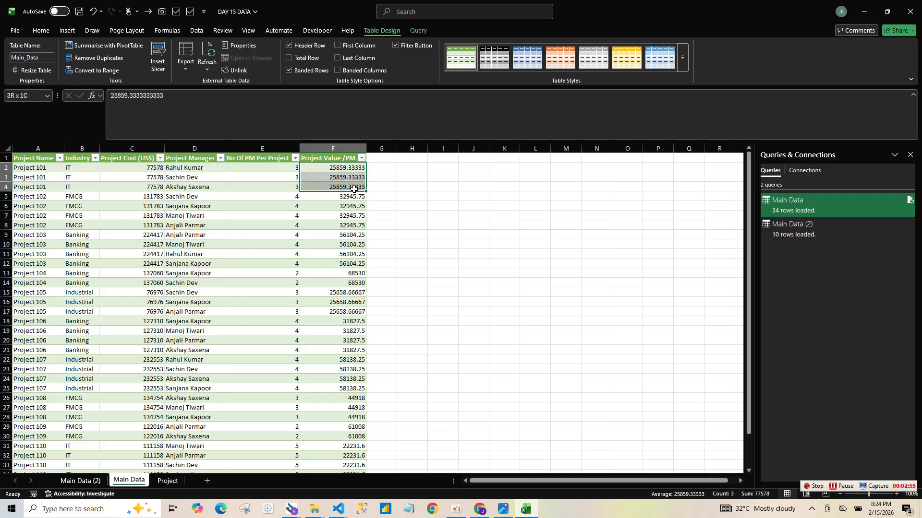
pyautogui.click(347, 155)
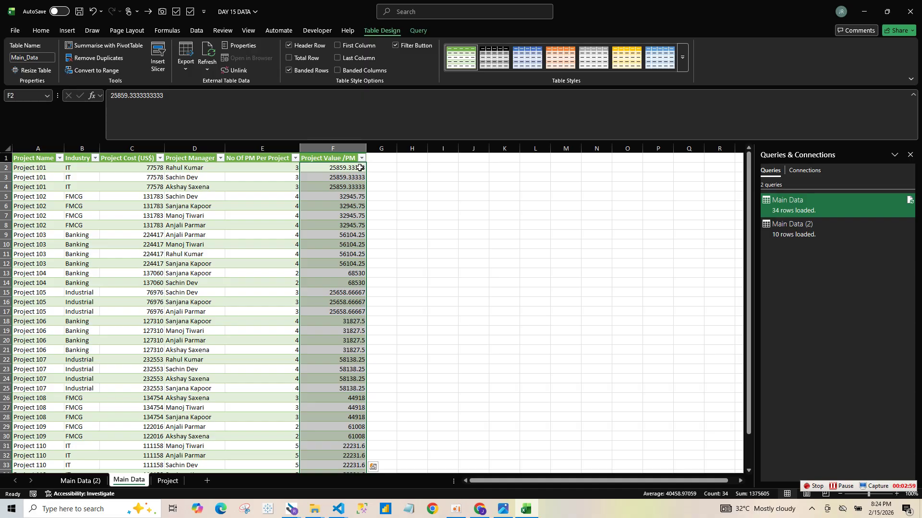
pyautogui.click(360, 168)
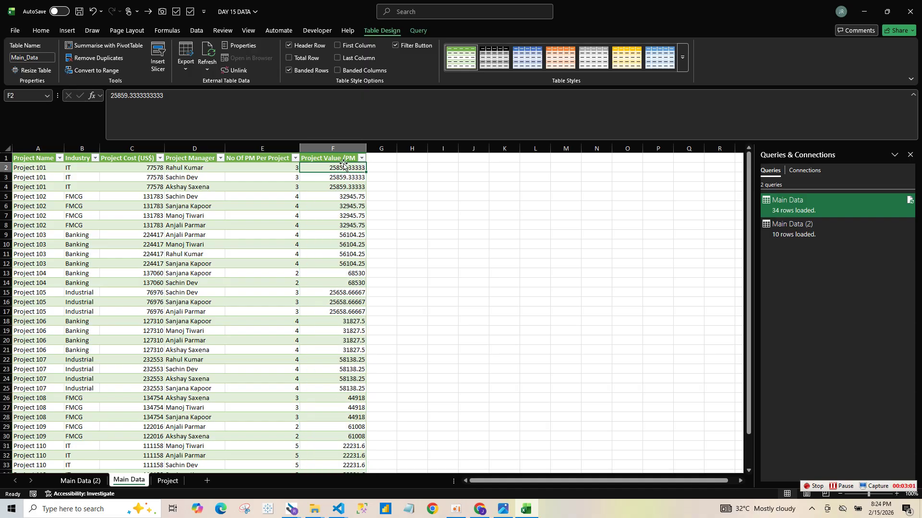
pyautogui.click(108, 187)
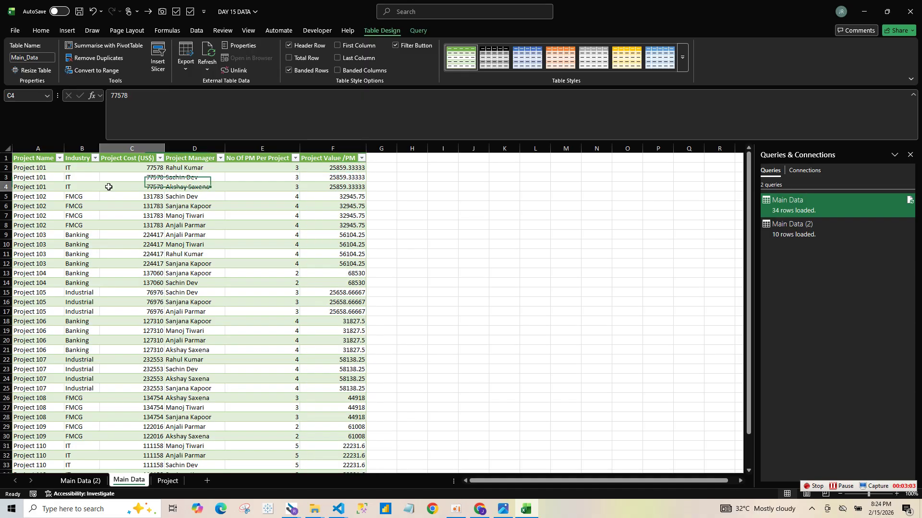
pyautogui.click(35, 31)
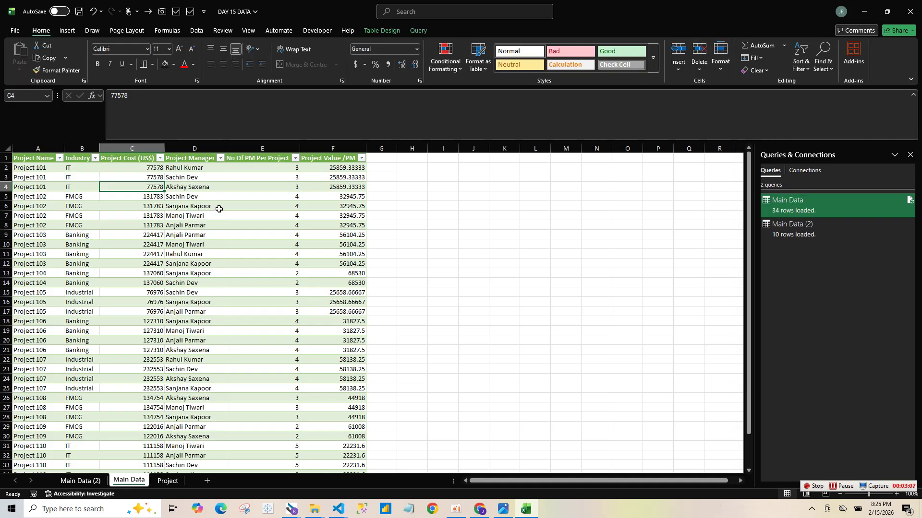
pyautogui.click(219, 209)
pyautogui.click(180, 243)
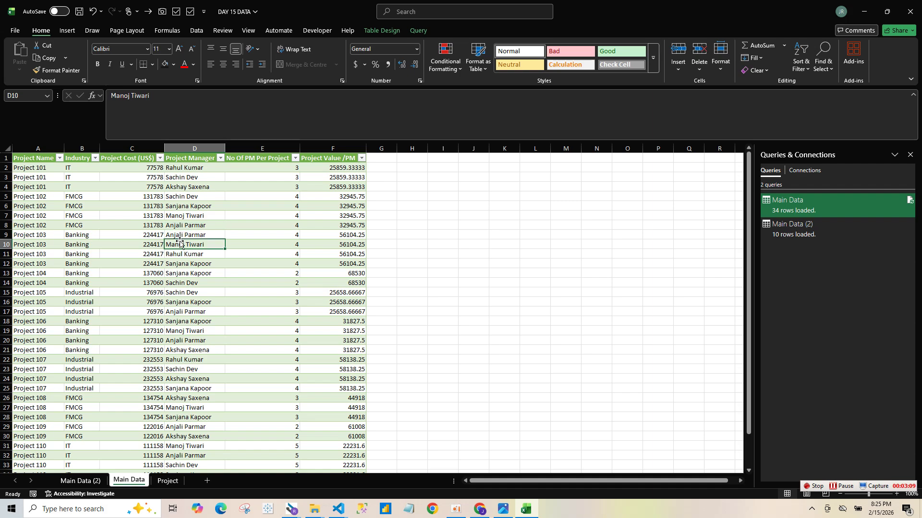
# - Open the recommended PivotTables for the Main Data table and preview the first suggestions, by Industry and by Project Manager
pyautogui.click(223, 225)
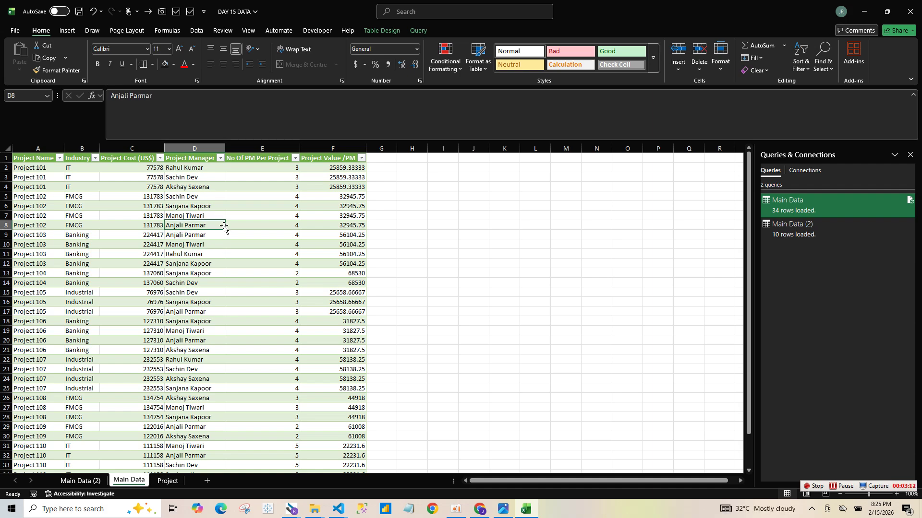
pyautogui.click(68, 36)
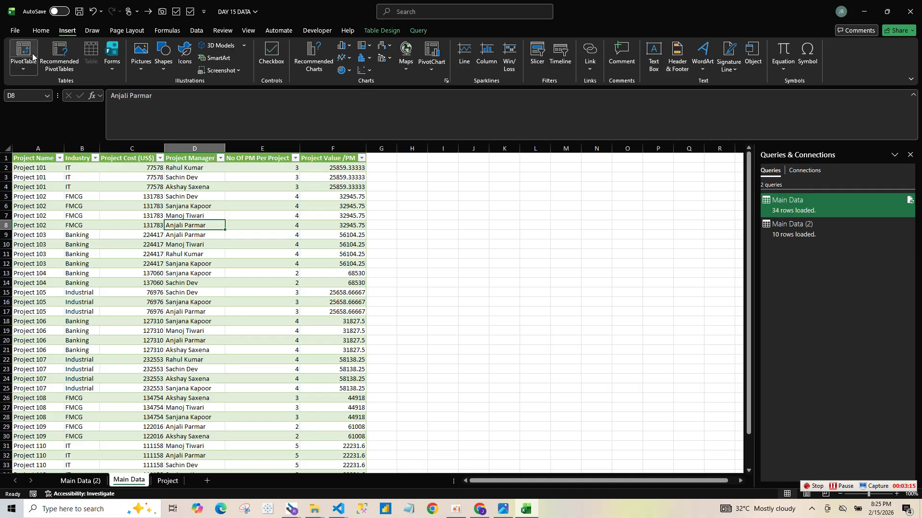
pyautogui.click(60, 70)
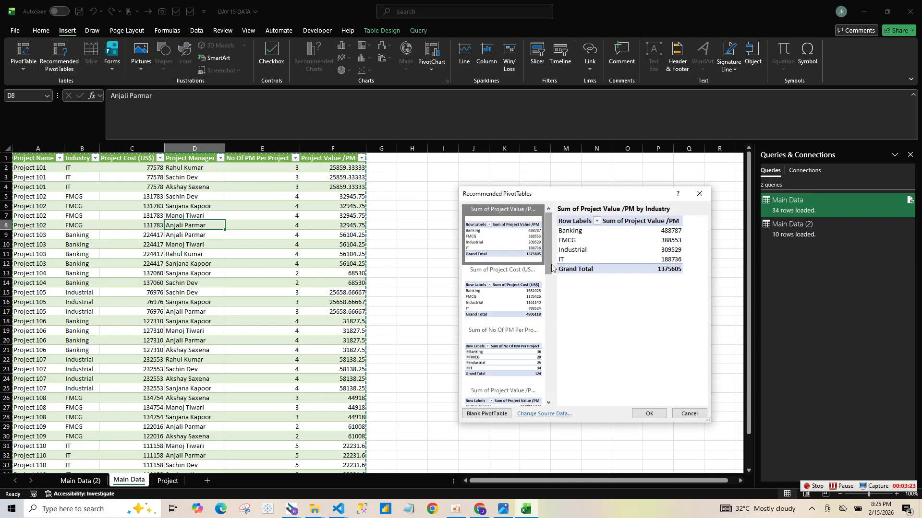
pyautogui.moveTo(552, 270); pyautogui.dragTo(570, 224)
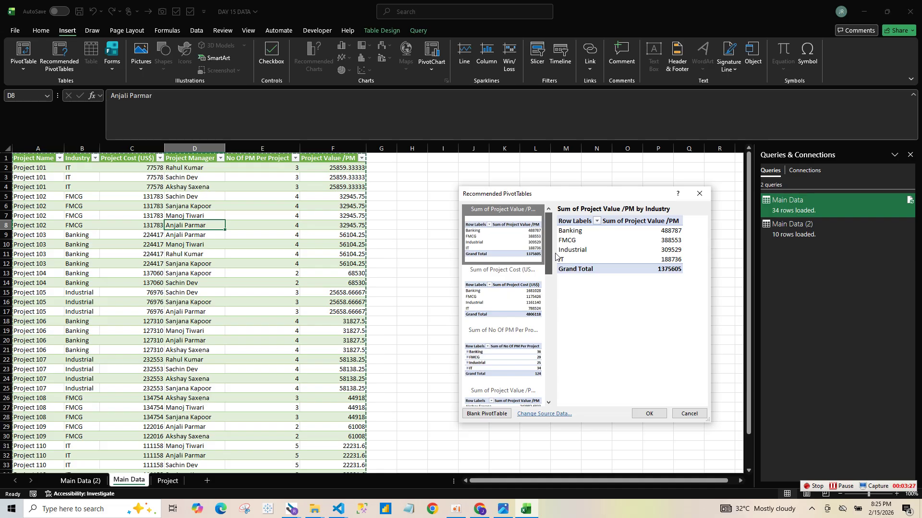
pyautogui.moveTo(555, 254); pyautogui.dragTo(558, 262)
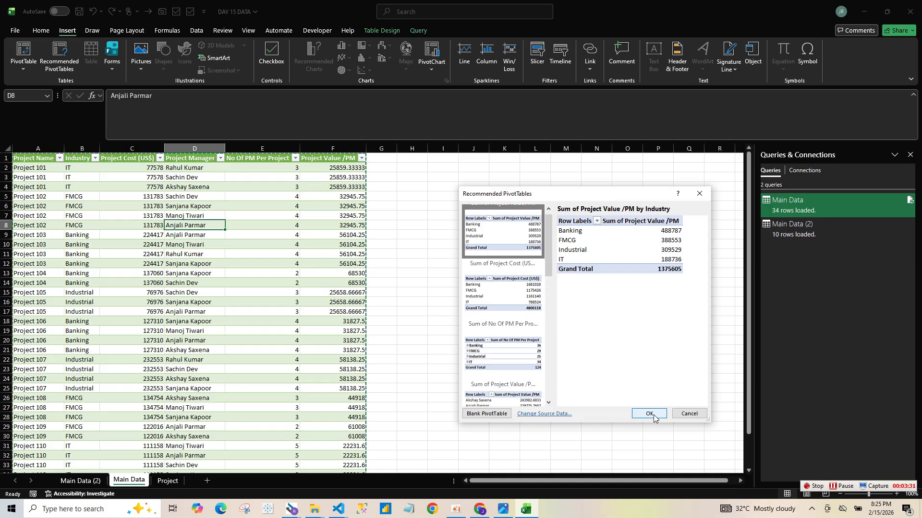
pyautogui.click(485, 294)
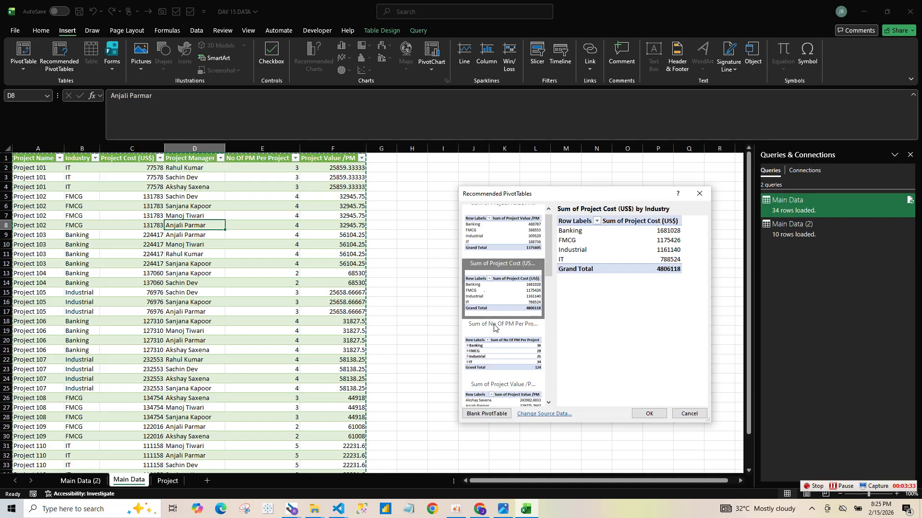
pyautogui.click(498, 342)
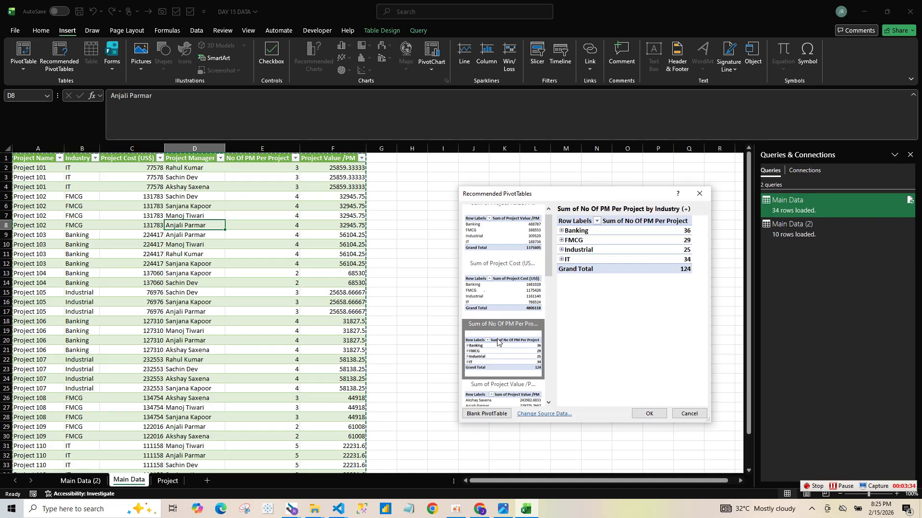
pyautogui.click(507, 395)
pyautogui.click(485, 234)
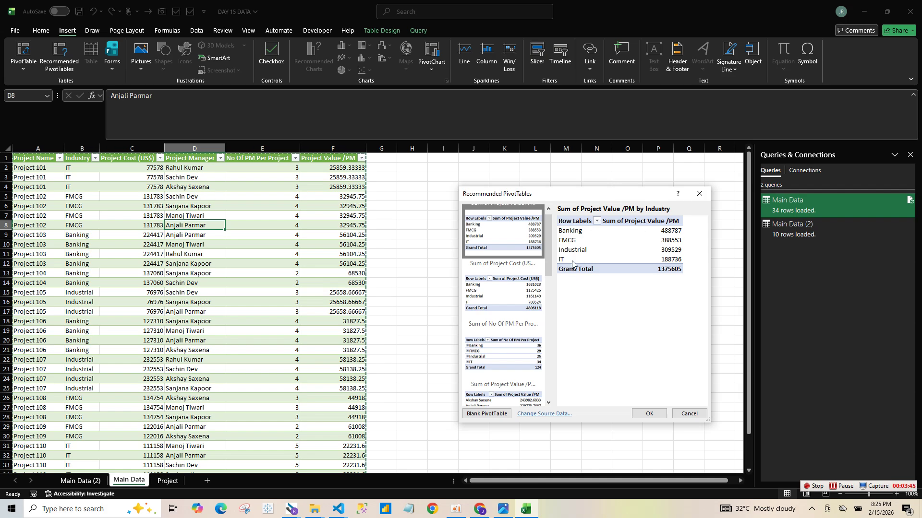
pyautogui.click(511, 288)
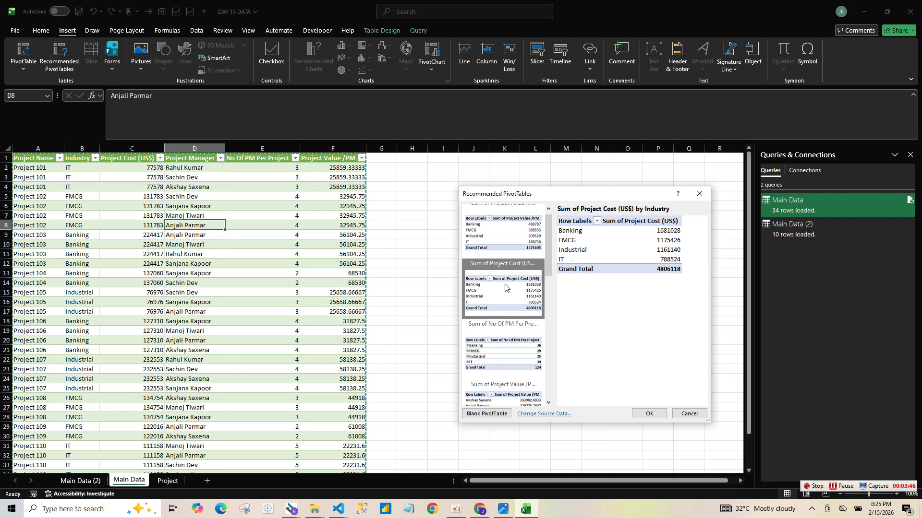
pyautogui.click(495, 402)
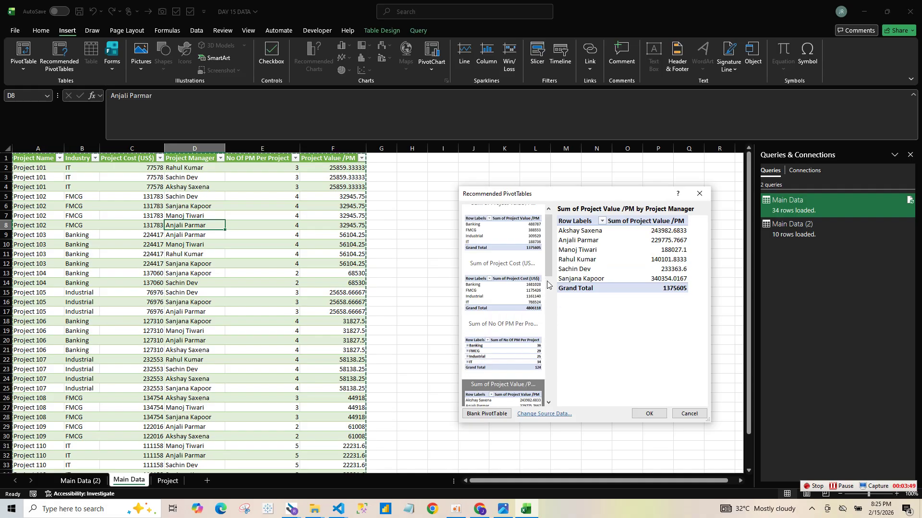
# - Preview the No Of PM Per Project suggestions by Project Name and Project Manager, then the Project Cost and Project Value /PM ones by Industry
pyautogui.moveTo(552, 276); pyautogui.dragTo(551, 417)
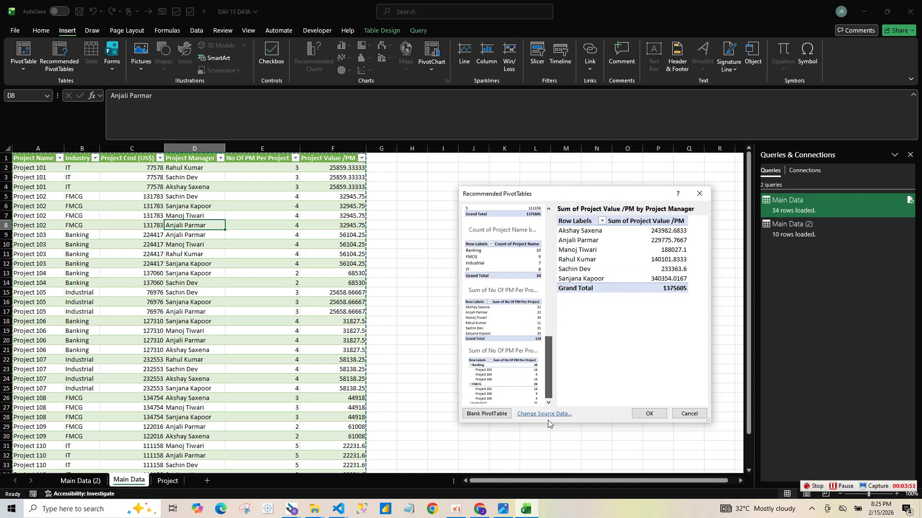
pyautogui.click(504, 376)
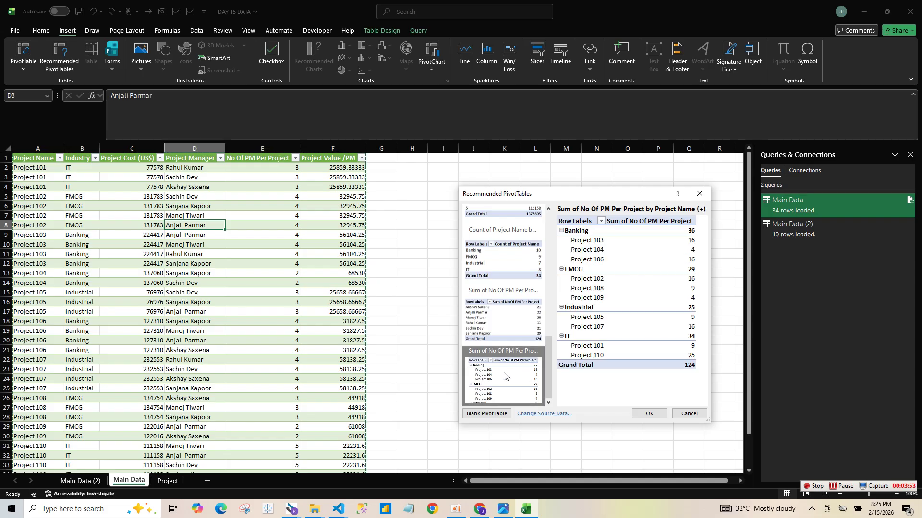
pyautogui.click(510, 334)
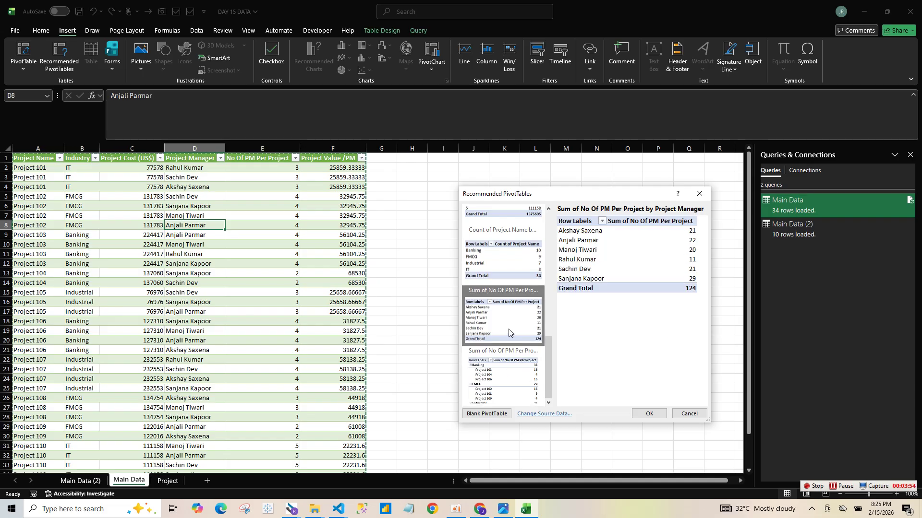
pyautogui.click(508, 277)
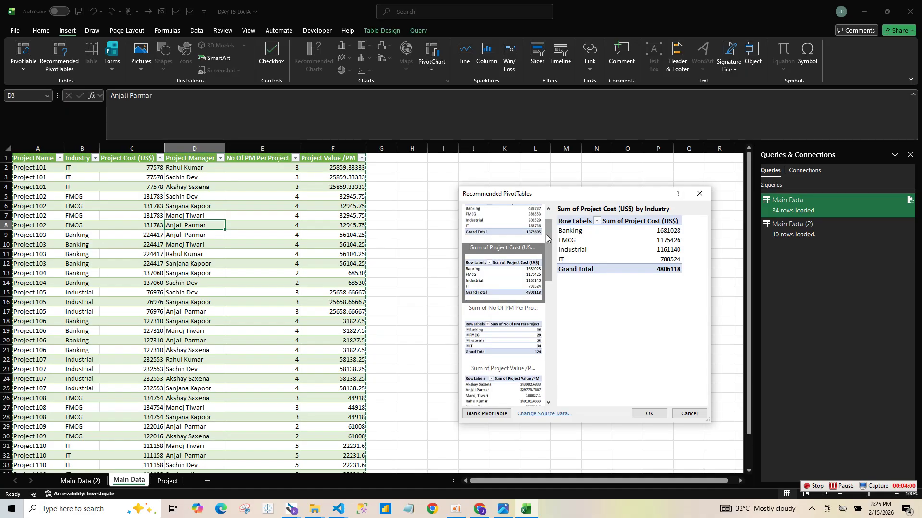
pyautogui.scroll(1, 547, 239)
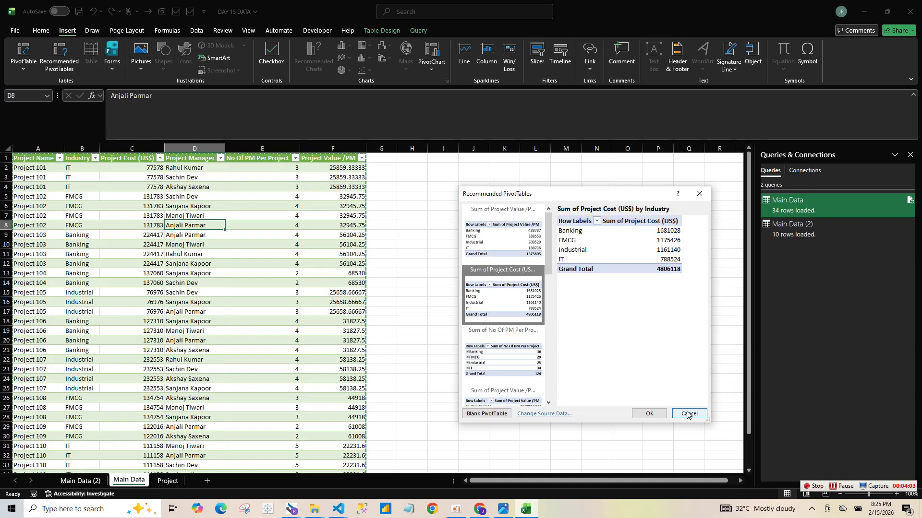
pyautogui.moveTo(549, 239); pyautogui.dragTo(545, 179)
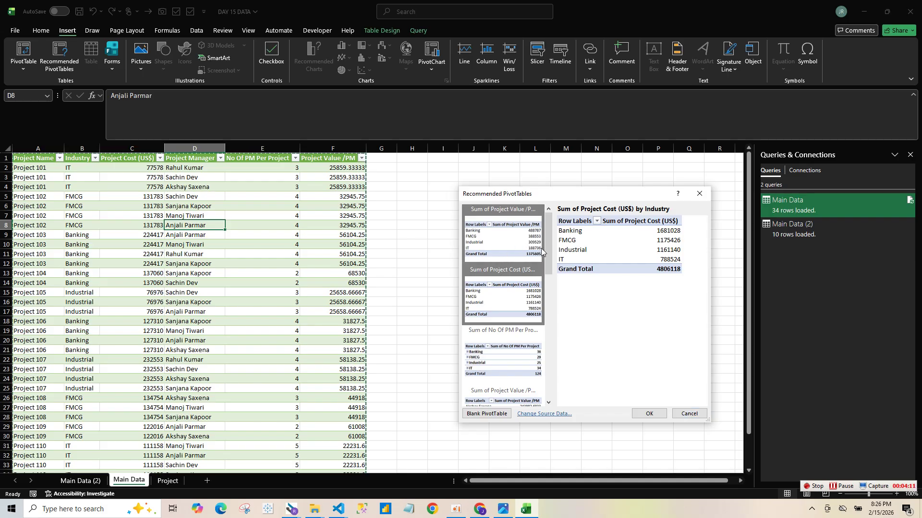
pyautogui.click(512, 243)
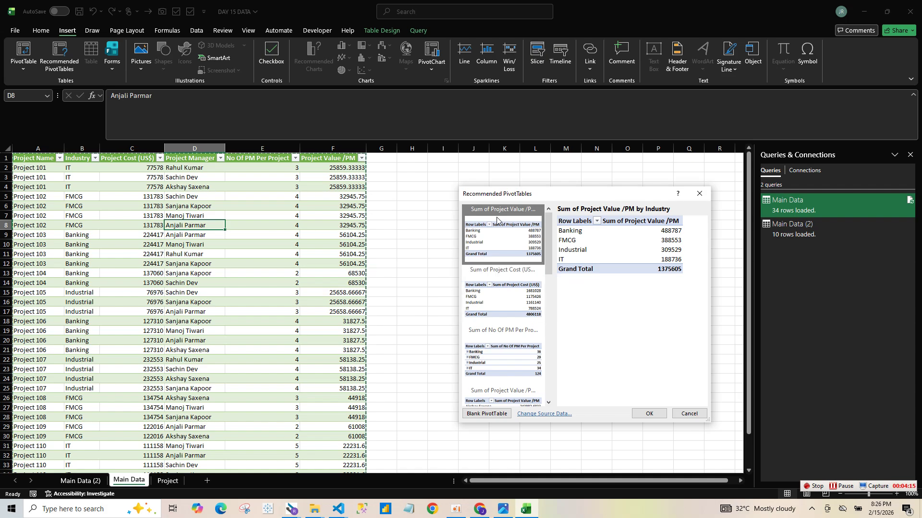
# - Compare the recommended Project Value /PM and Project Cost (US$) summaries by Project Manager
pyautogui.moveTo(549, 266); pyautogui.dragTo(552, 245)
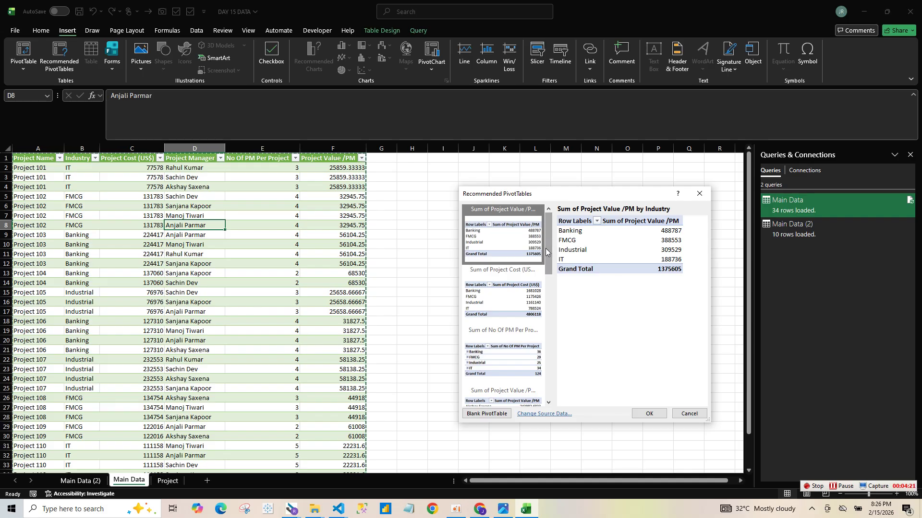
pyautogui.moveTo(547, 251); pyautogui.dragTo(555, 307)
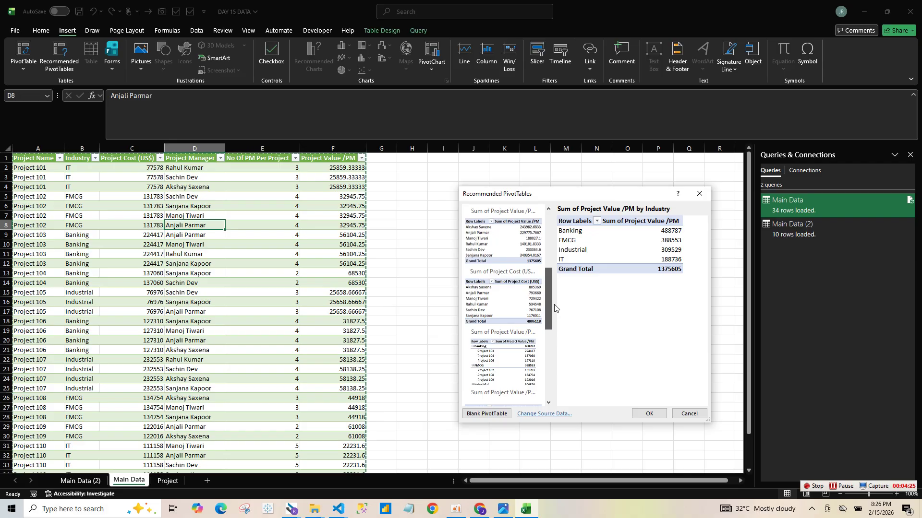
pyautogui.moveTo(555, 308); pyautogui.dragTo(555, 308)
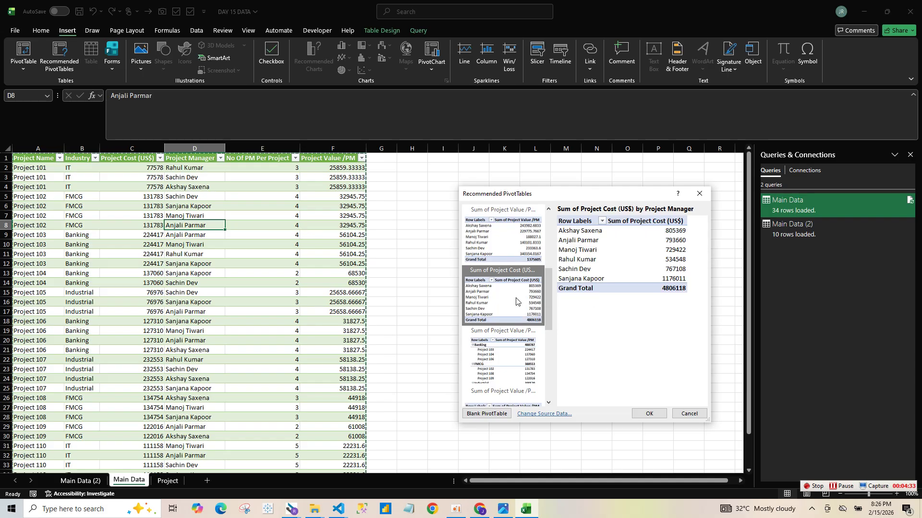
pyautogui.click(508, 257)
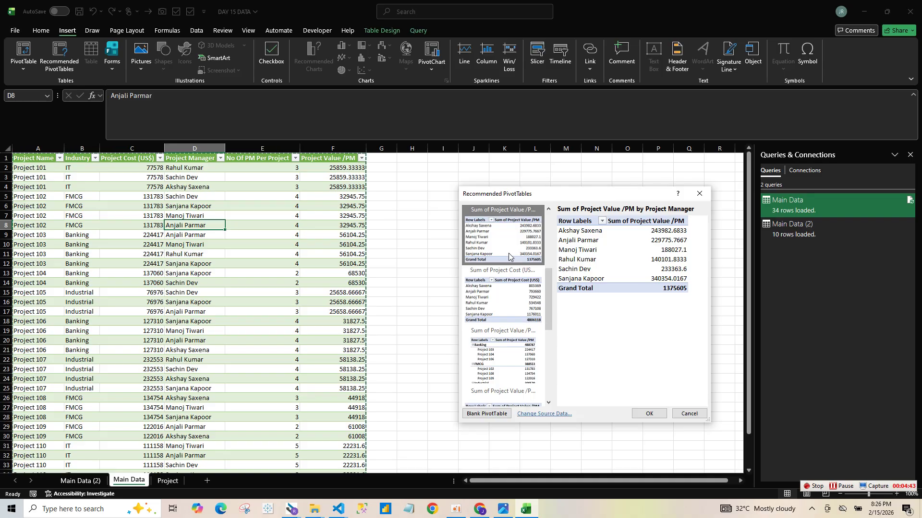
pyautogui.click(517, 299)
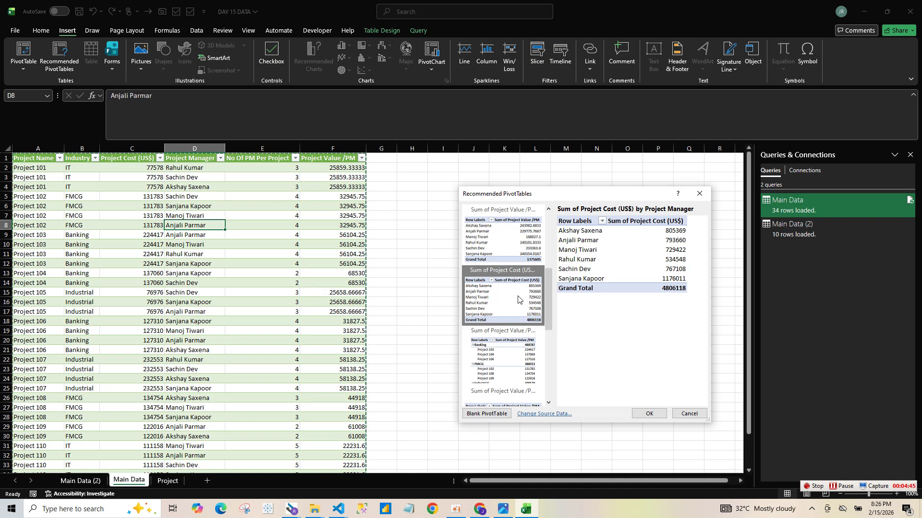
# - Insert the recommended PivotTable Sum of No Of PM Per Project by Project Manager and look over its values
pyautogui.scroll(-3, 518, 298)
pyautogui.scroll(-3, 524, 344)
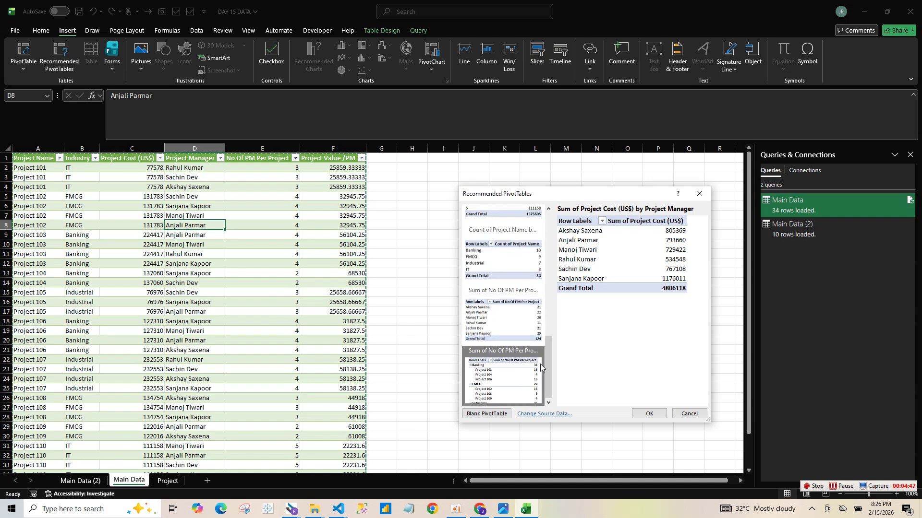
pyautogui.moveTo(548, 354); pyautogui.dragTo(548, 396)
pyautogui.click(484, 307)
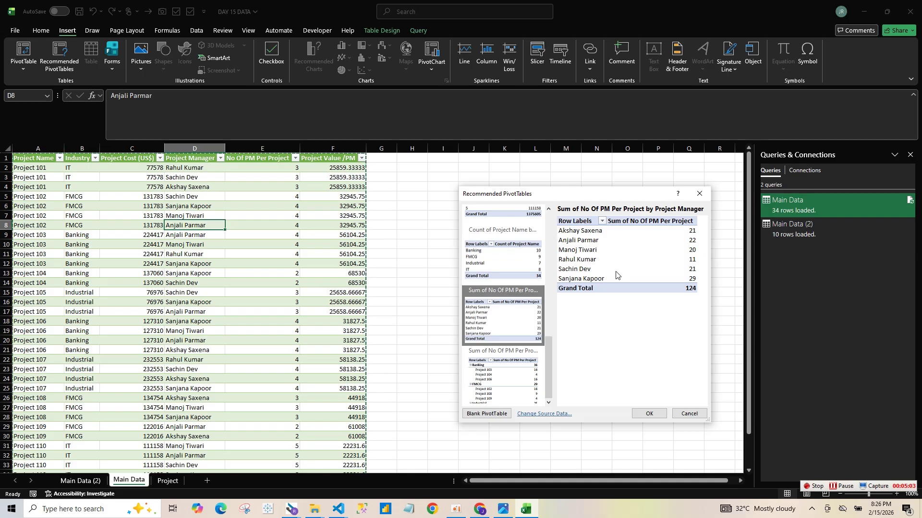
pyautogui.click(645, 417)
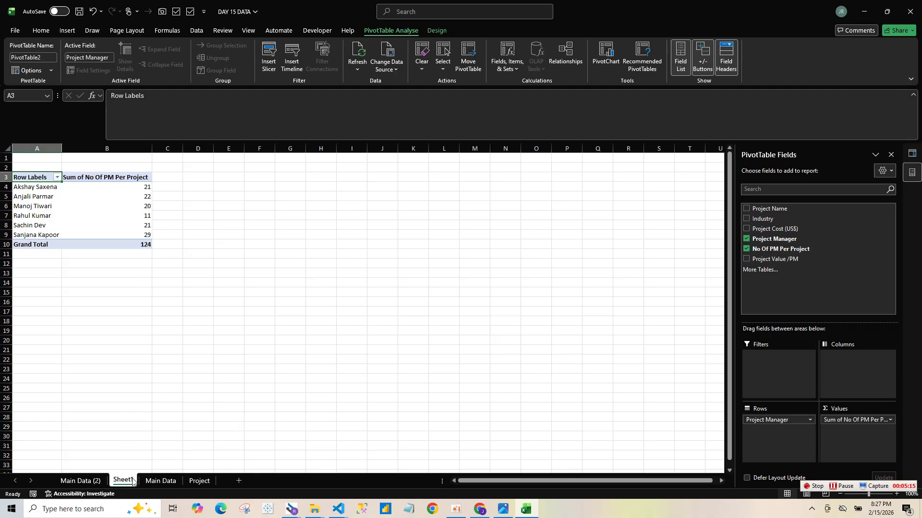
pyautogui.click(99, 194)
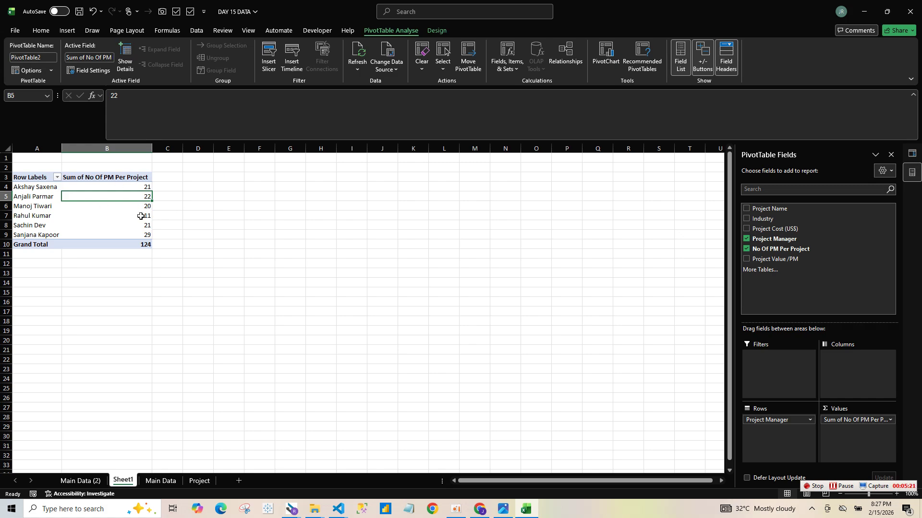
pyautogui.moveTo(140, 216)
# - Delete Sheet1, which holds the No Of PM Per Project PivotTable
pyautogui.rightClick(119, 482)
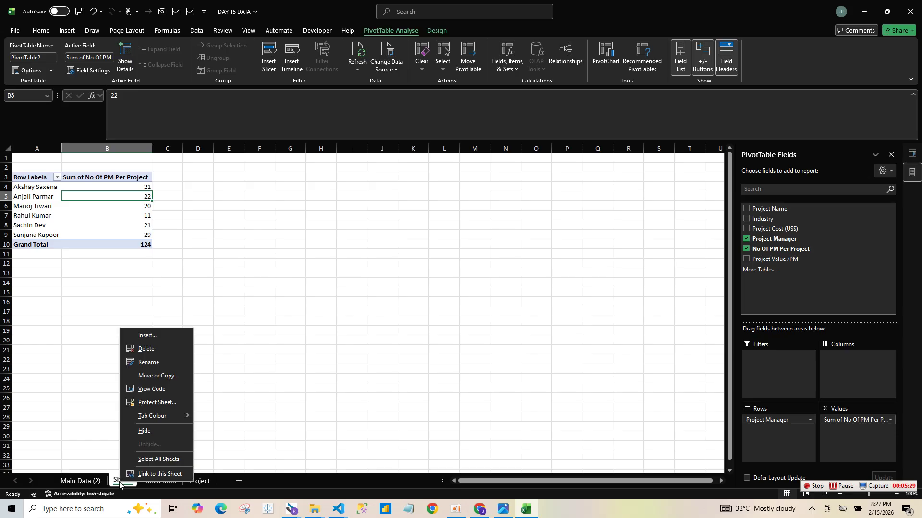
pyautogui.click(145, 350)
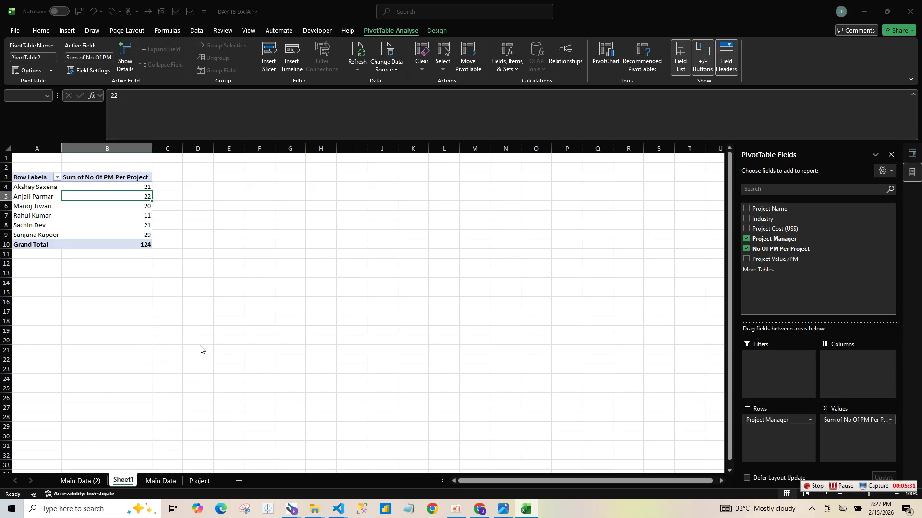
pyautogui.click(487, 278)
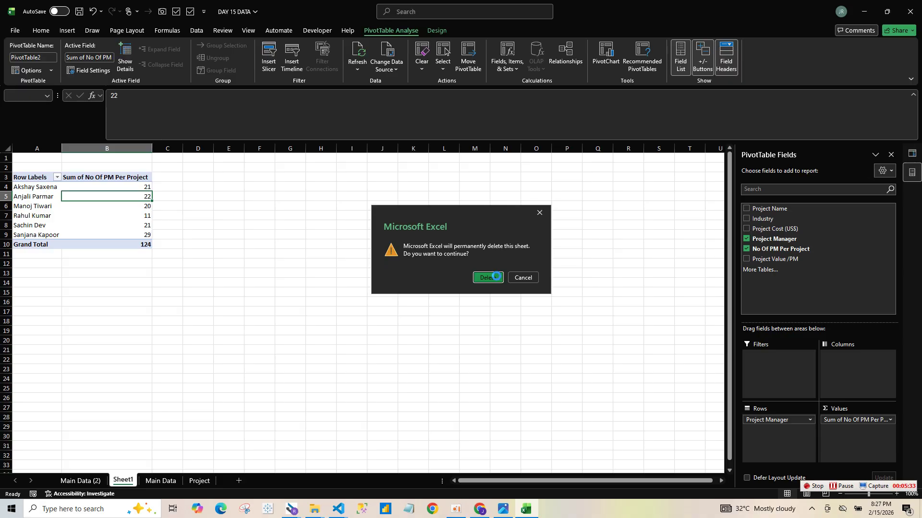
# - Insert the recommended PivotTable Sum of Project Value /PM by Project Manager from the Main Data table and review its values
pyautogui.click(139, 324)
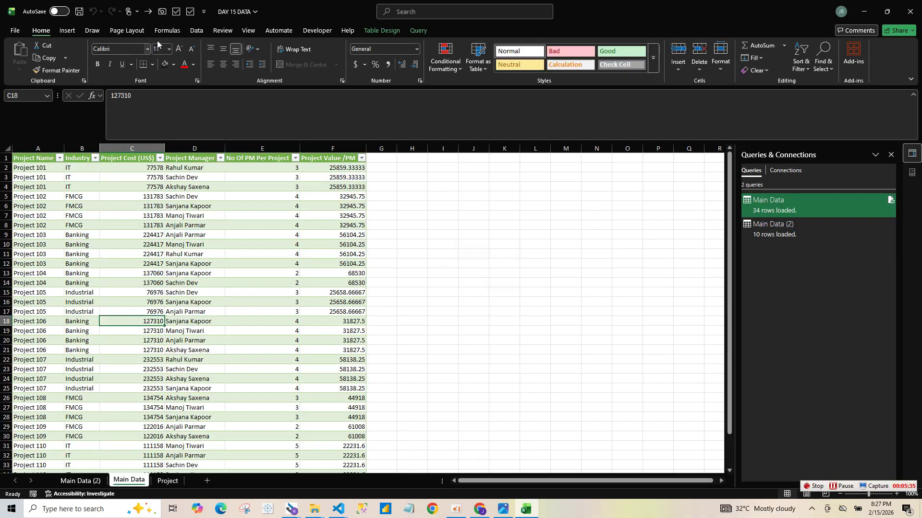
pyautogui.click(68, 31)
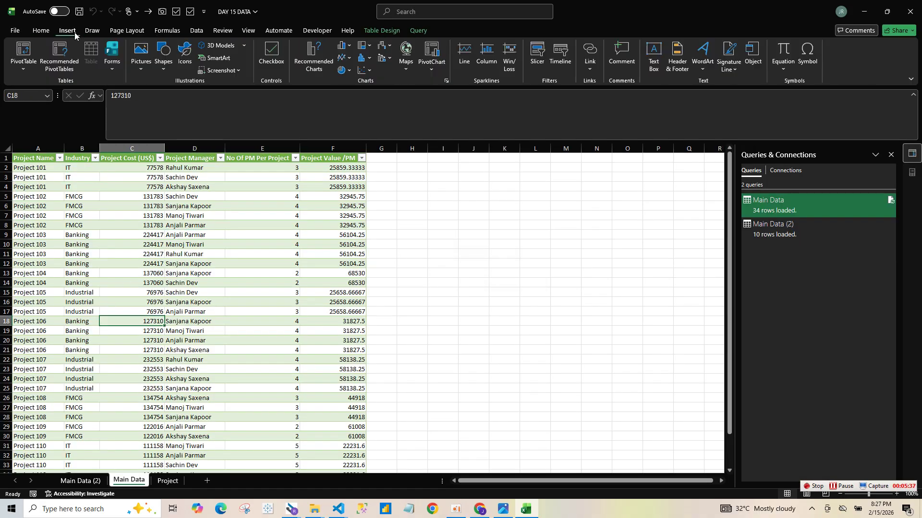
pyautogui.click(63, 62)
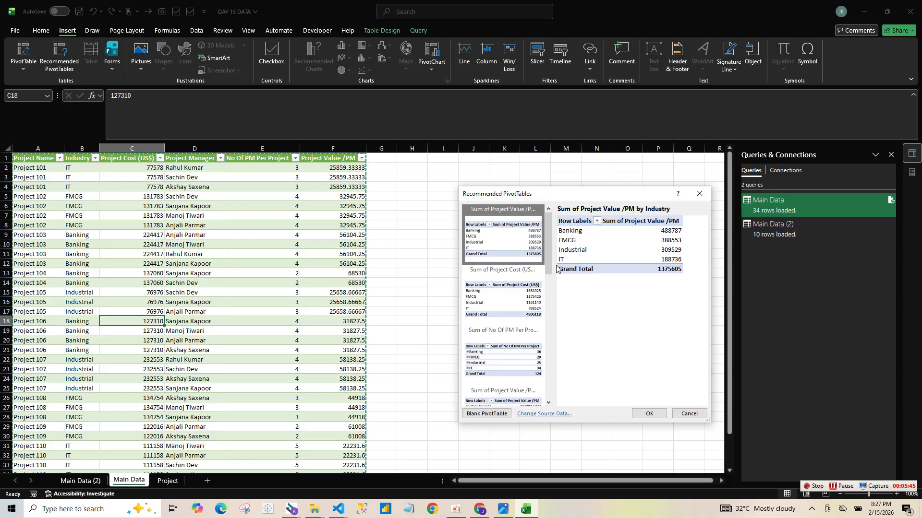
pyautogui.moveTo(549, 263); pyautogui.dragTo(556, 297)
pyautogui.click(497, 303)
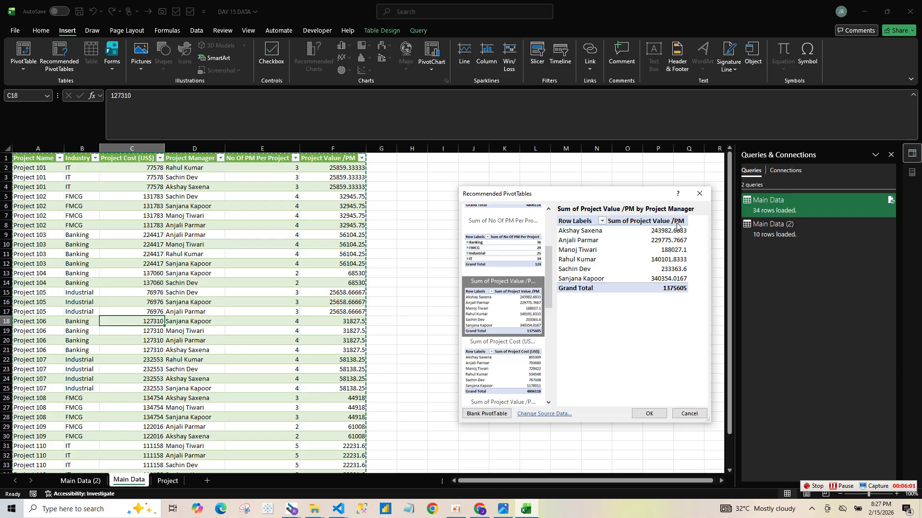
pyautogui.click(655, 414)
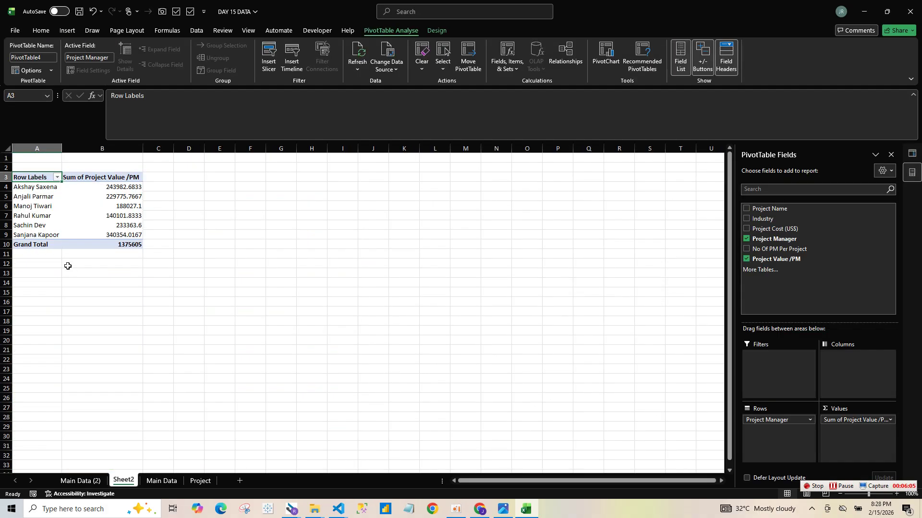
pyautogui.click(75, 233)
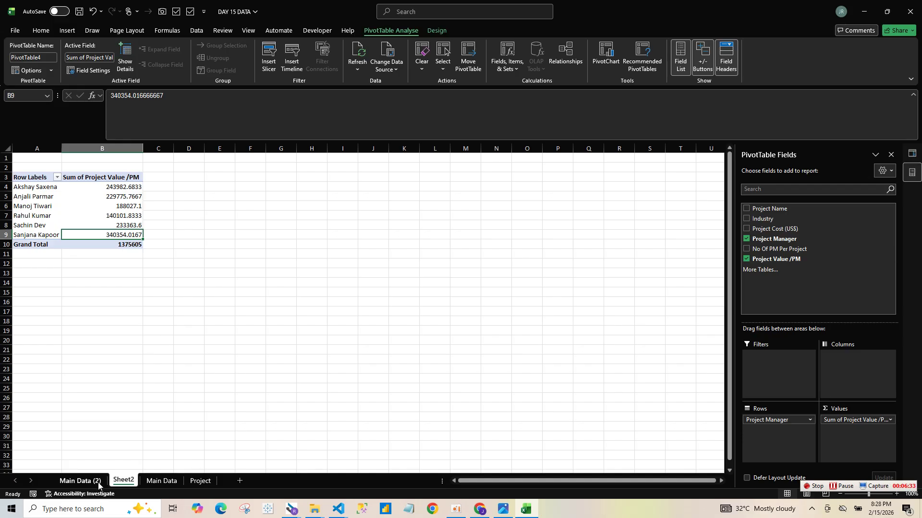
# - Insert a blank PivotTable from the Main_Data table into the existing Sheet2 at cell F3, with its data added to the Data Model
pyautogui.click(81, 481)
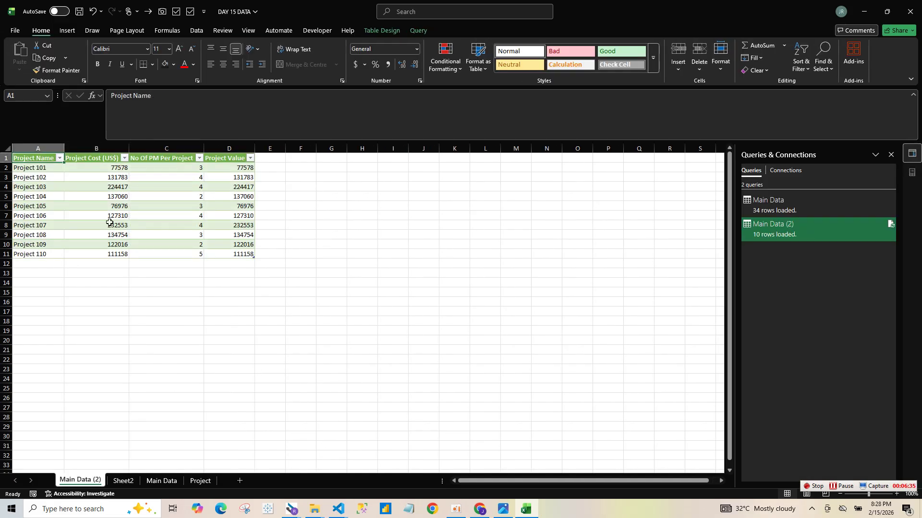
pyautogui.click(166, 485)
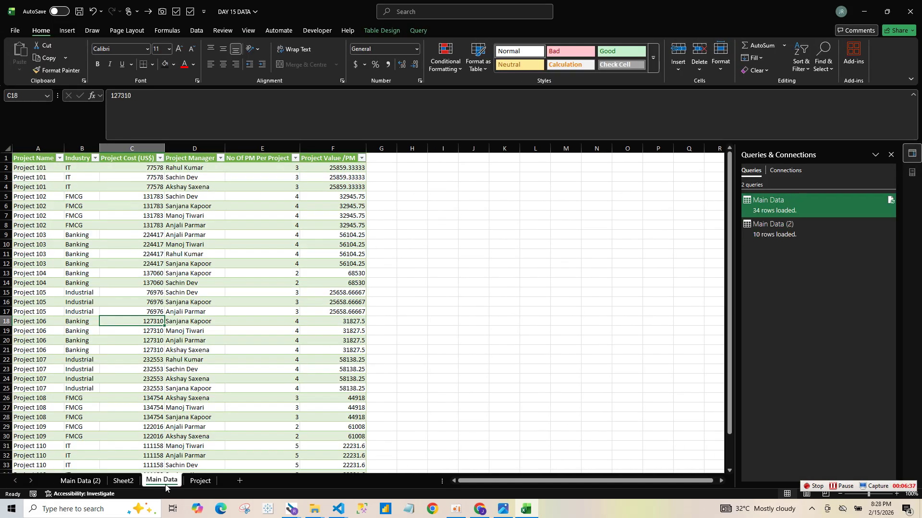
pyautogui.click(208, 315)
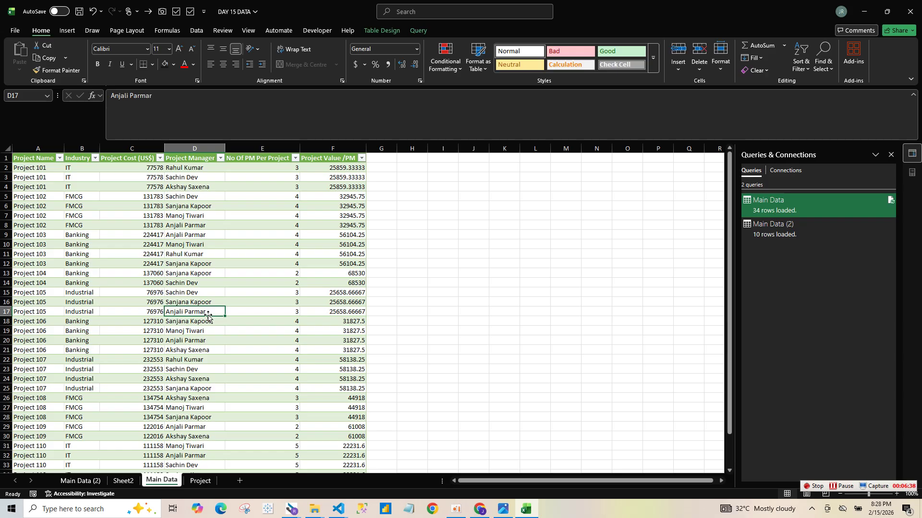
pyautogui.click(73, 32)
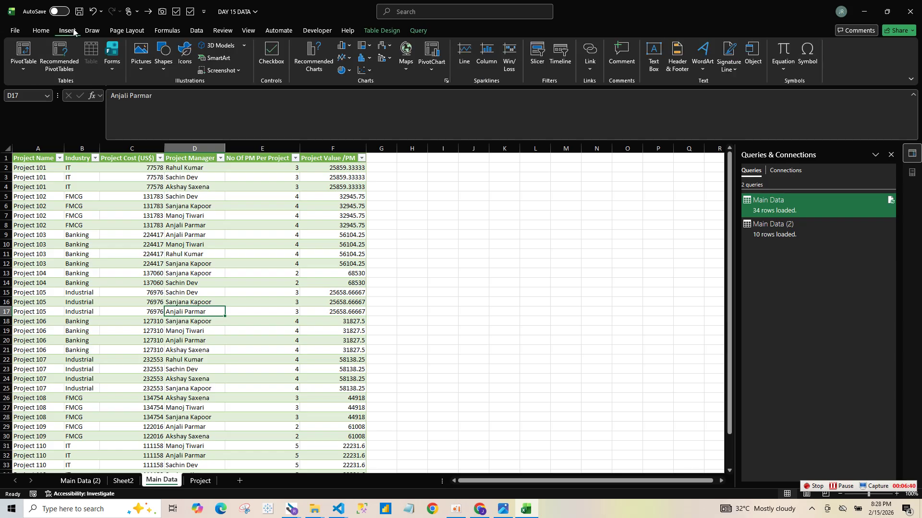
pyautogui.click(22, 53)
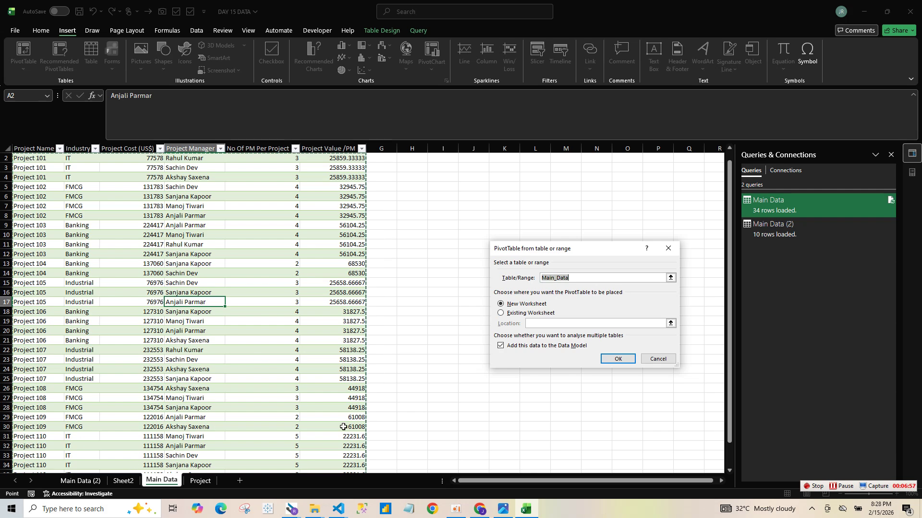
pyautogui.click(523, 314)
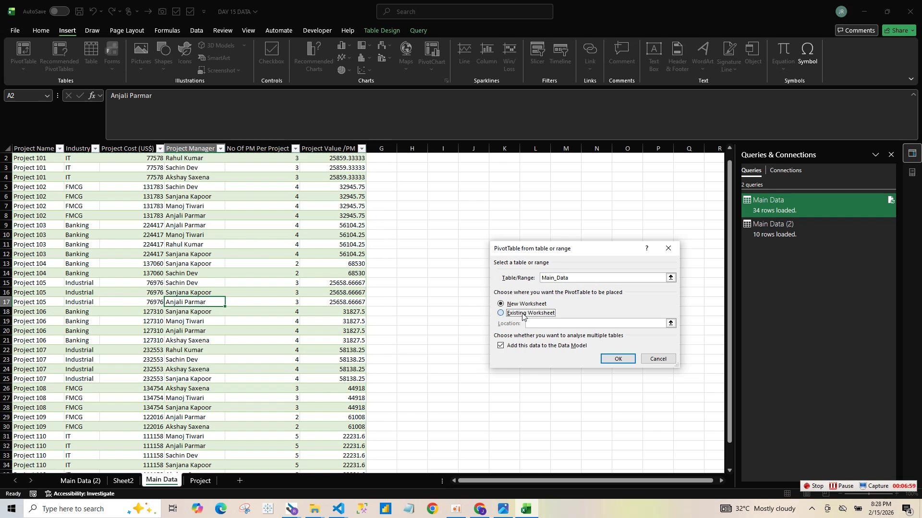
pyautogui.click(124, 481)
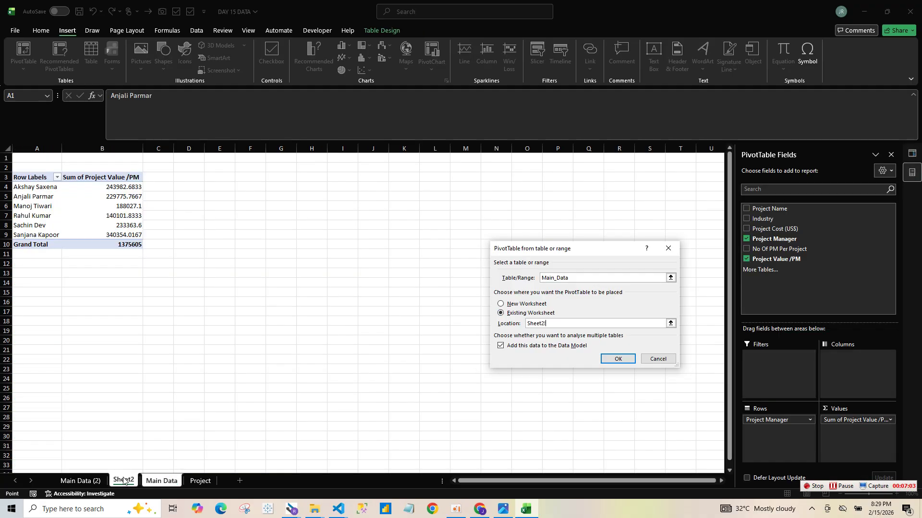
pyautogui.click(242, 179)
pyautogui.click(618, 359)
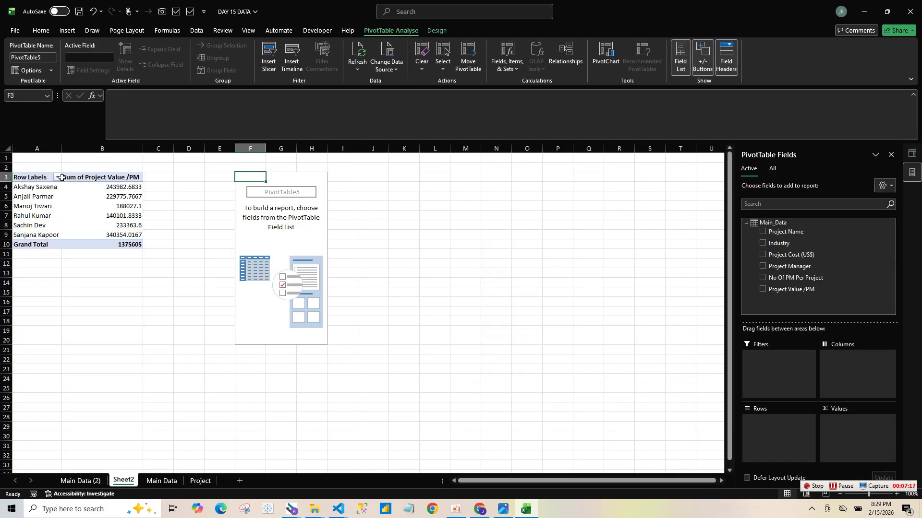
# - Lay out the blank PivotTable on Sheet2 with Project Manager in Rows and the sum of Project Value /PM in Values
pyautogui.moveTo(39, 168); pyautogui.dragTo(130, 278)
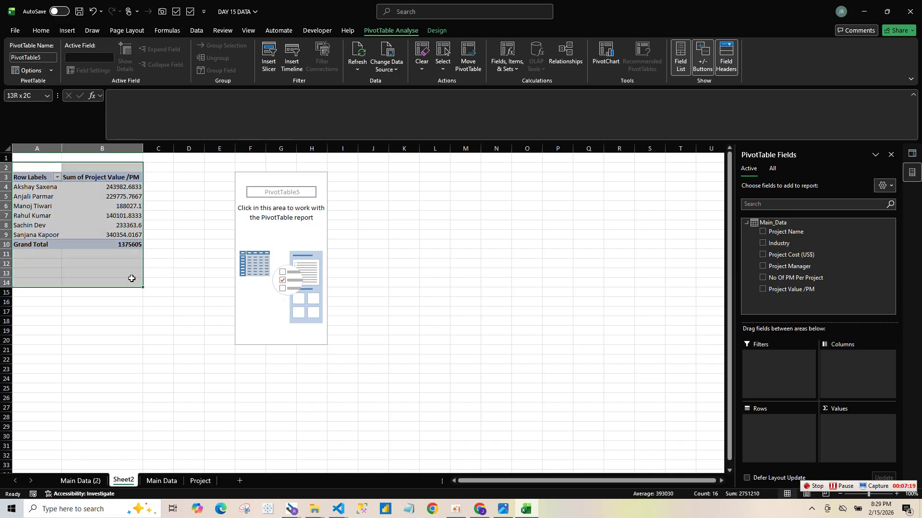
pyautogui.click(251, 237)
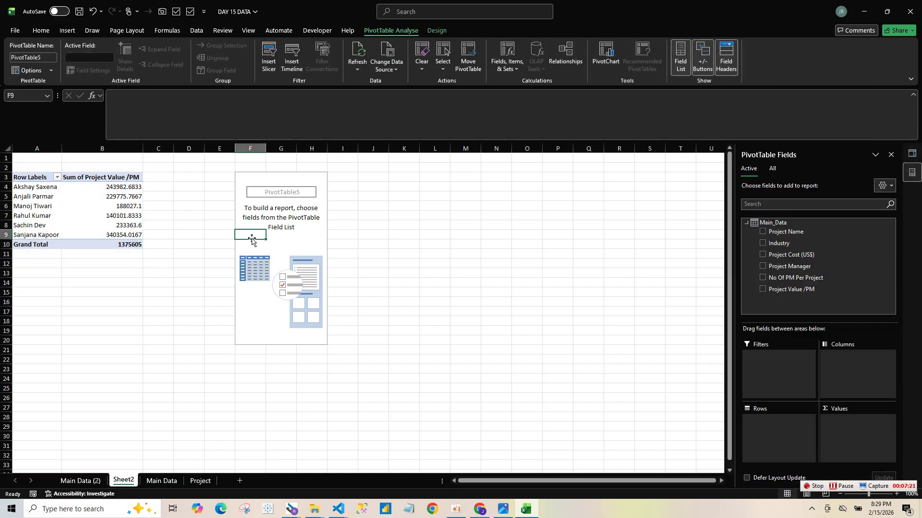
pyautogui.click(61, 209)
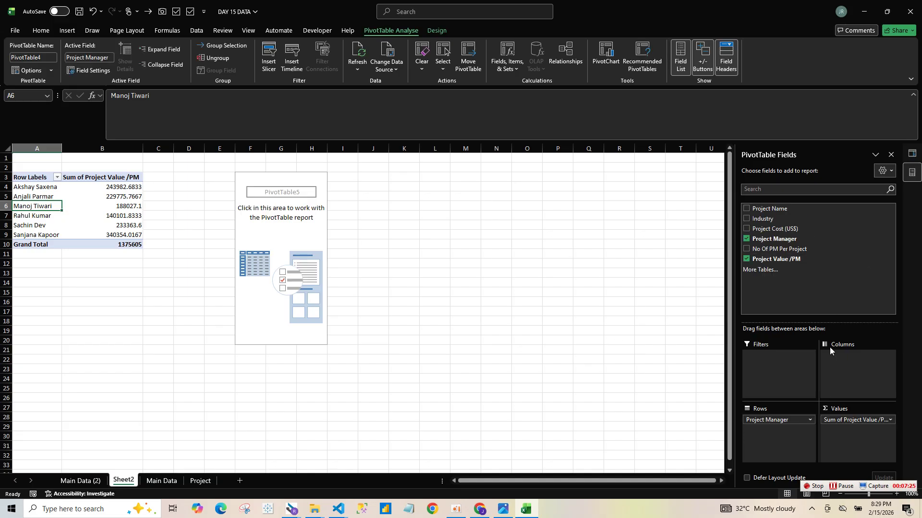
pyautogui.click(282, 283)
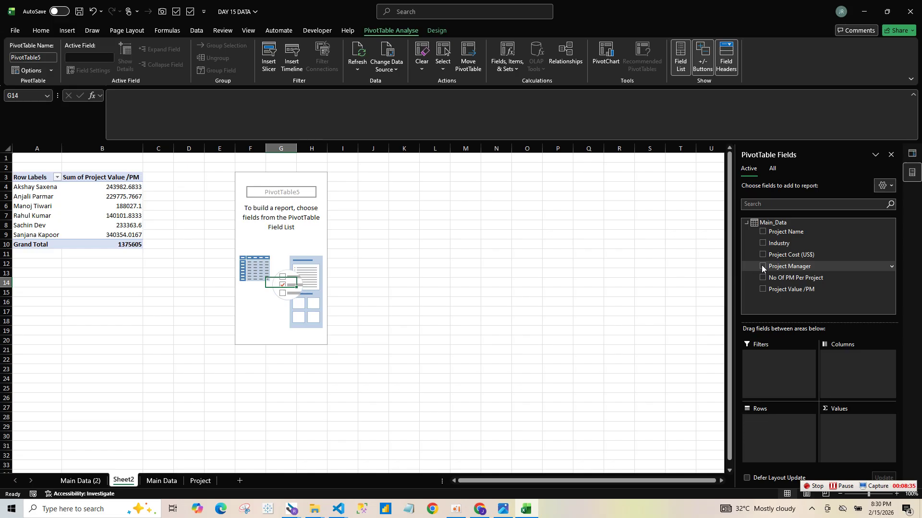
pyautogui.moveTo(762, 268); pyautogui.dragTo(793, 270)
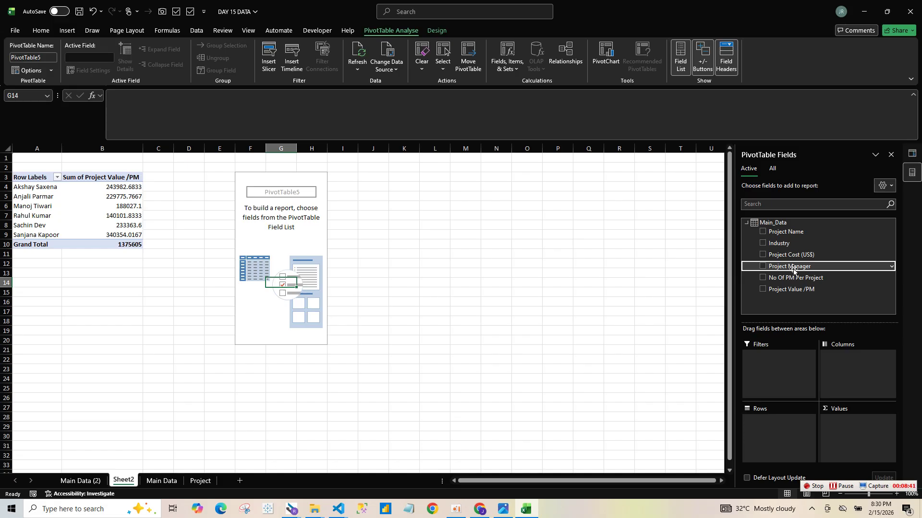
pyautogui.moveTo(793, 270); pyautogui.dragTo(775, 434)
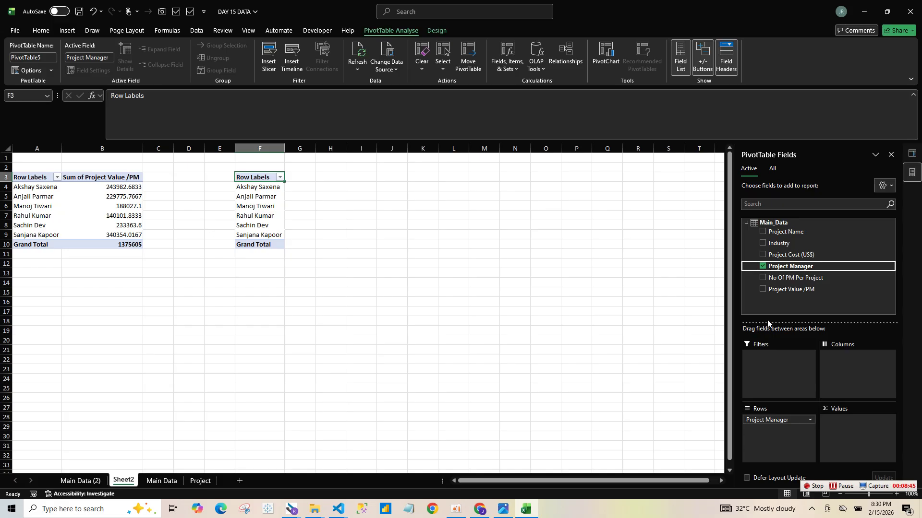
pyautogui.click(764, 268)
pyautogui.click(763, 268)
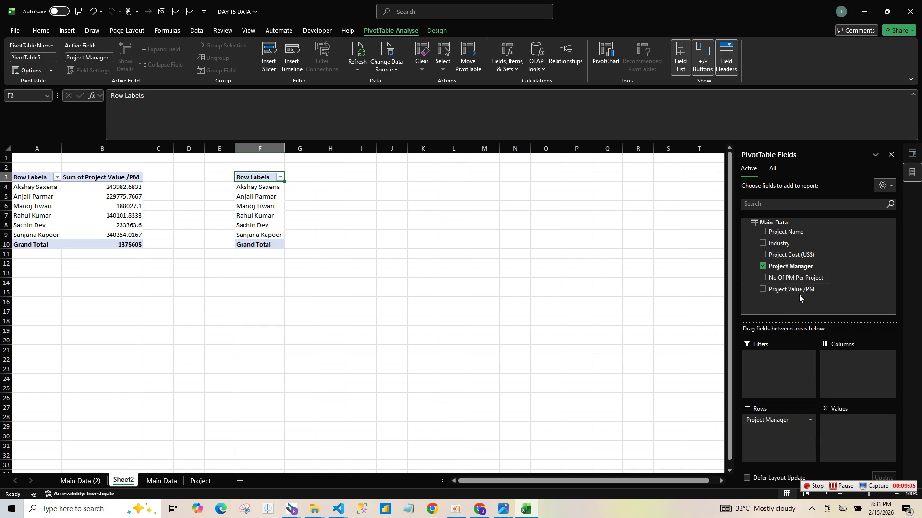
pyautogui.click(762, 289)
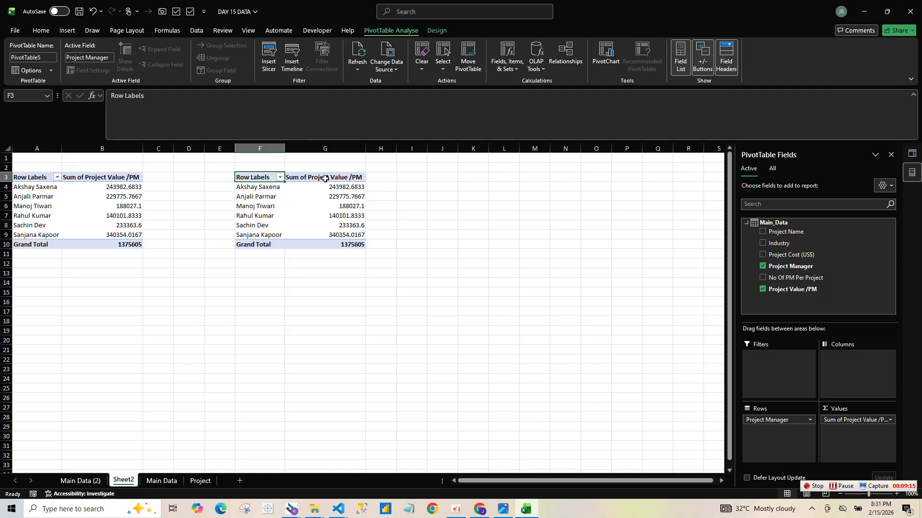
# - Format the Sum of Project Value /PM values in G4:G10 as dollar accounting amounts with no decimal places
pyautogui.click(348, 191)
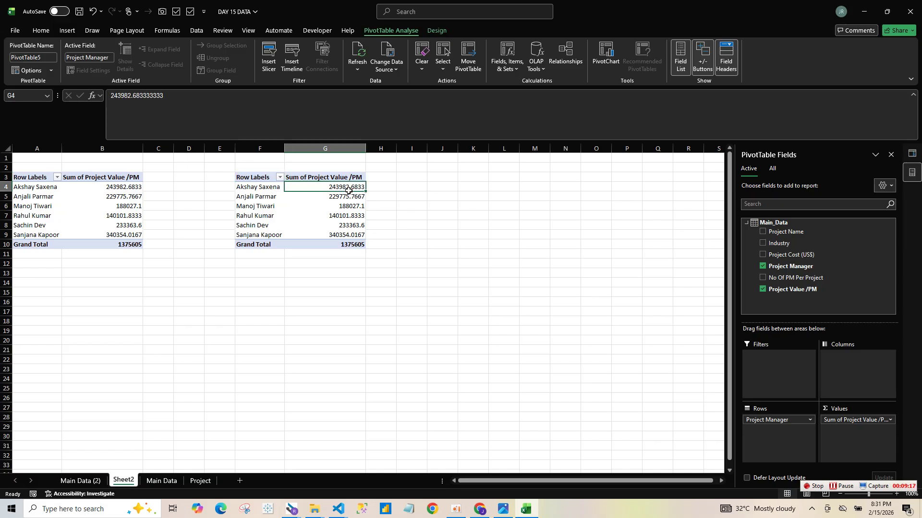
pyautogui.moveTo(348, 190); pyautogui.dragTo(346, 245)
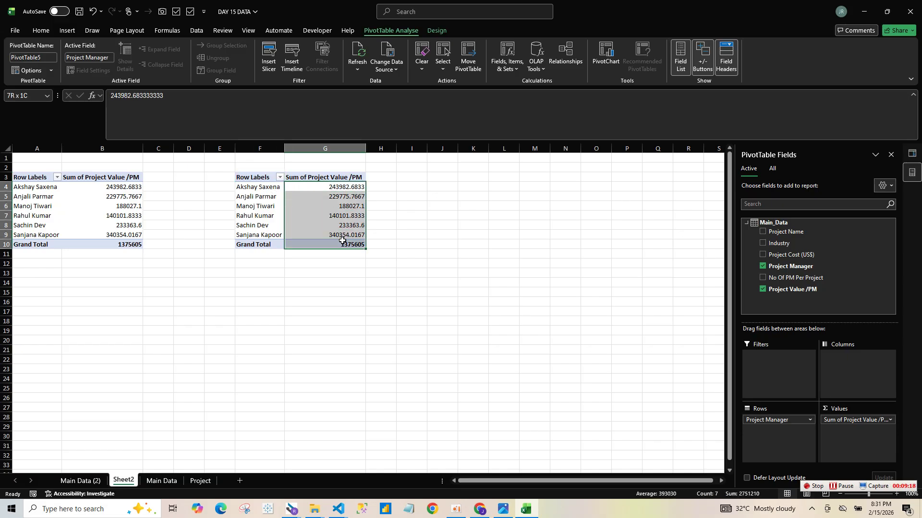
pyautogui.click(342, 187)
pyautogui.click(349, 178)
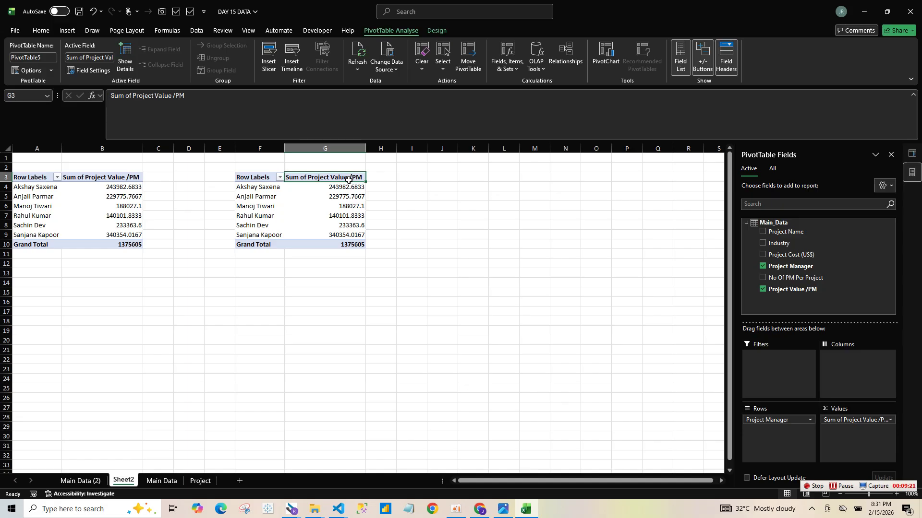
pyautogui.moveTo(349, 190); pyautogui.dragTo(358, 242)
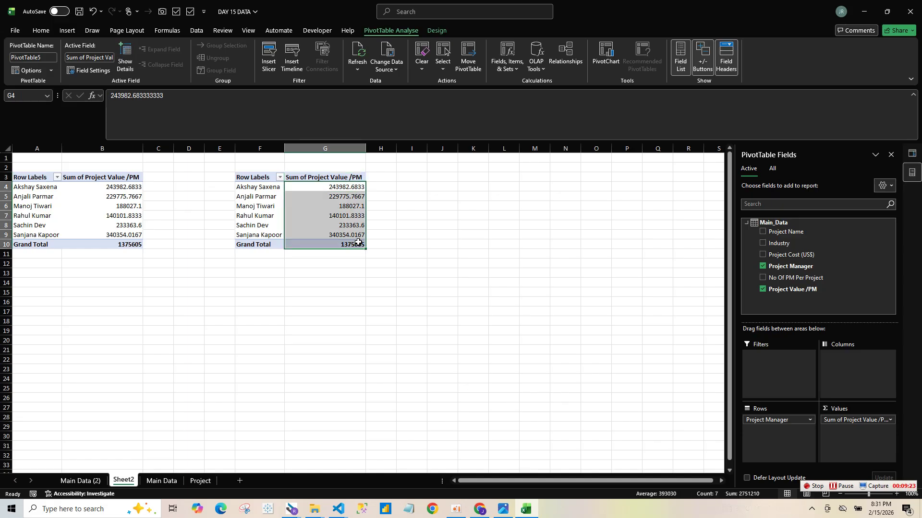
pyautogui.click(41, 31)
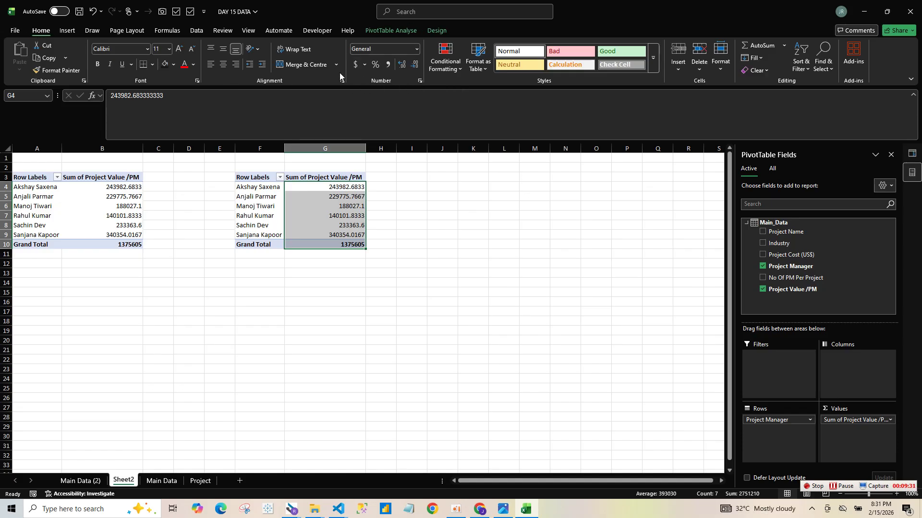
pyautogui.click(355, 65)
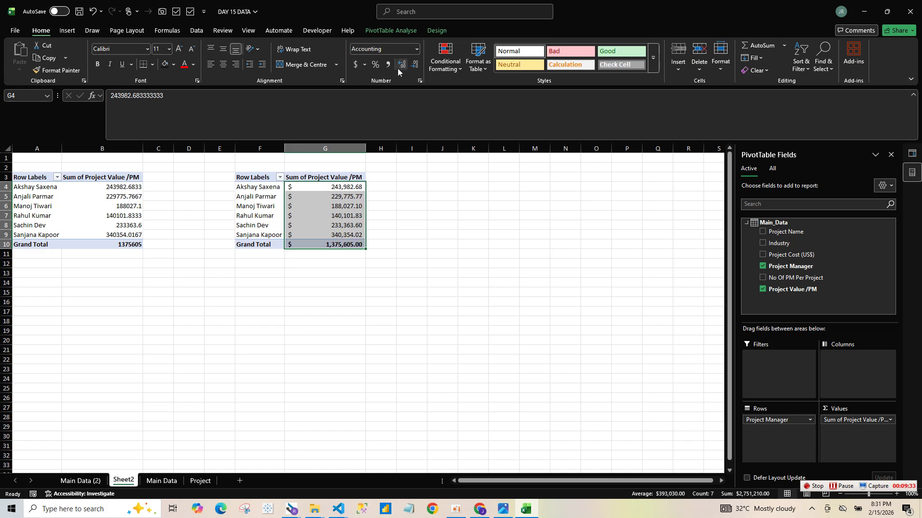
pyautogui.click(414, 69)
pyautogui.click(416, 68)
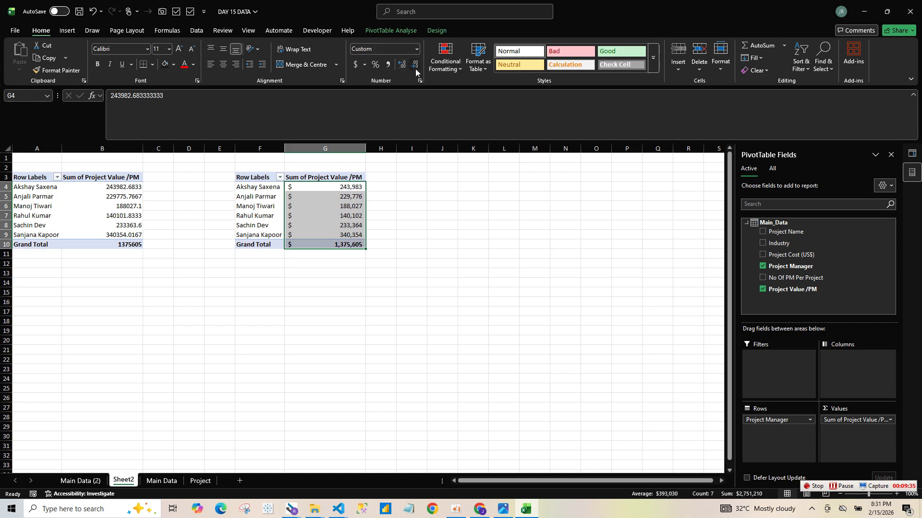
pyautogui.click(423, 282)
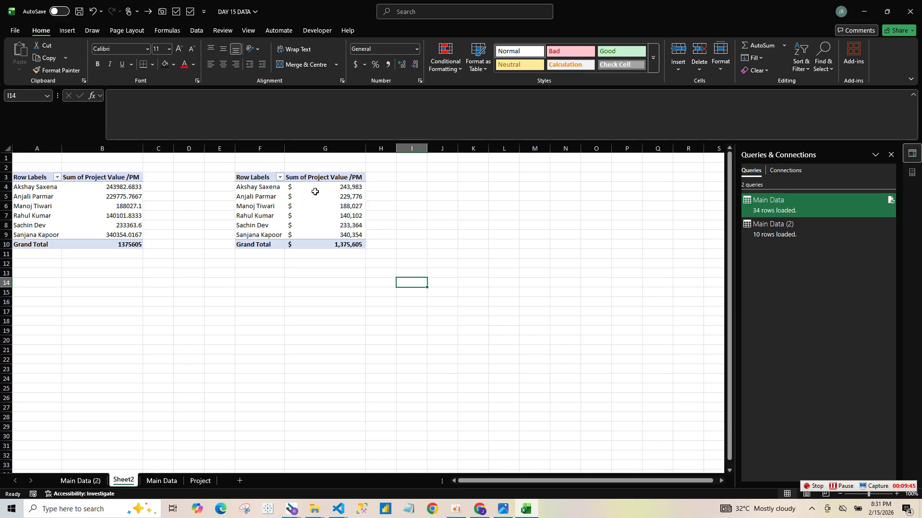
# - Review the formatted PivotTable at F3 and examine the value filter options for its row labels
pyautogui.moveTo(333, 191); pyautogui.dragTo(336, 245)
pyautogui.moveTo(255, 189); pyautogui.dragTo(348, 245)
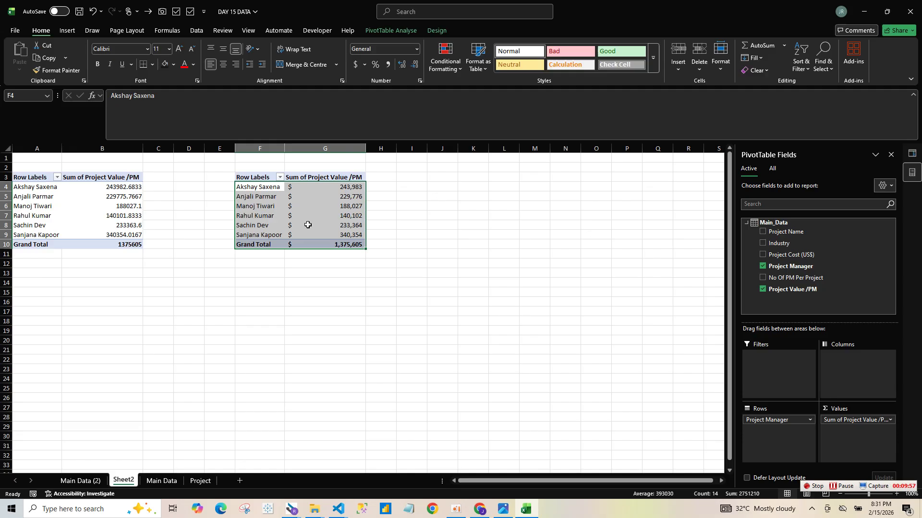
pyautogui.click(264, 206)
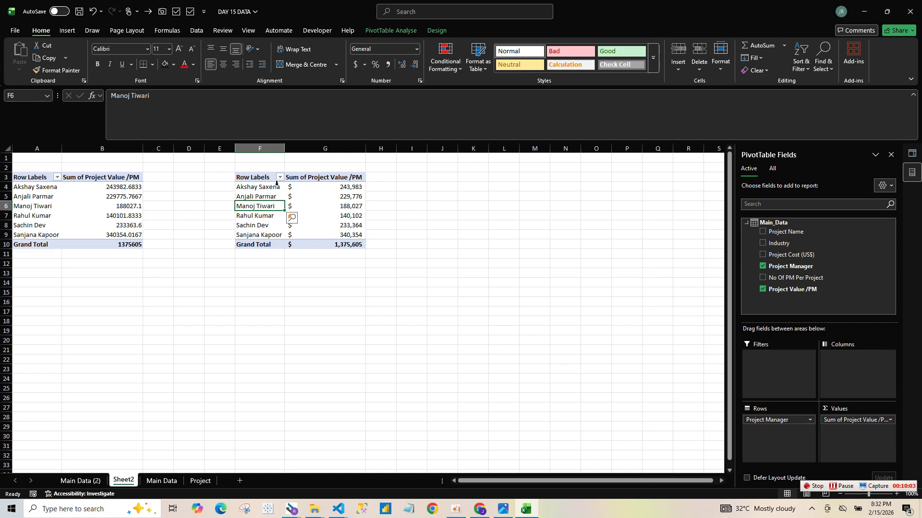
pyautogui.click(347, 178)
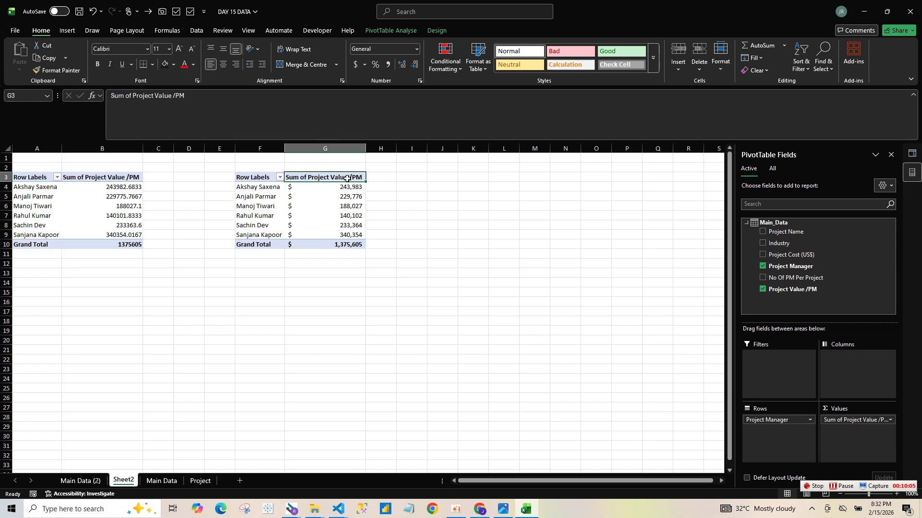
pyautogui.click(279, 178)
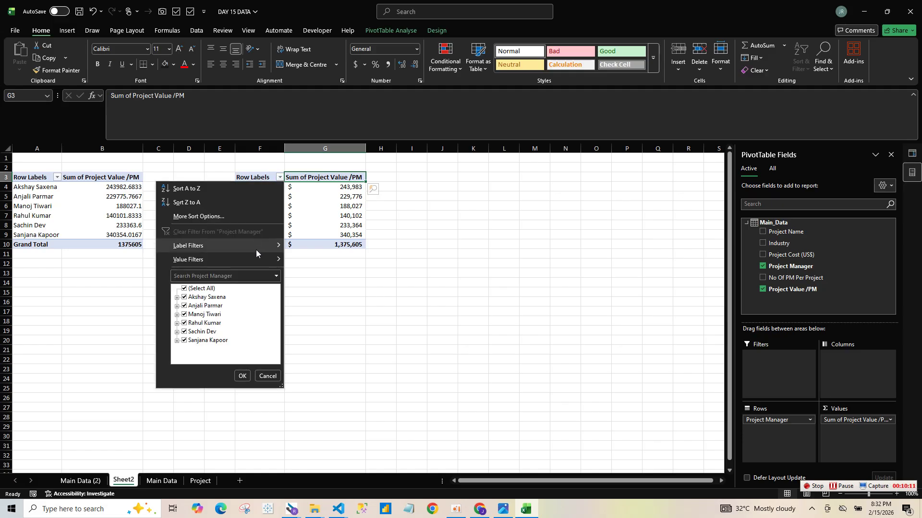
pyautogui.moveTo(263, 260)
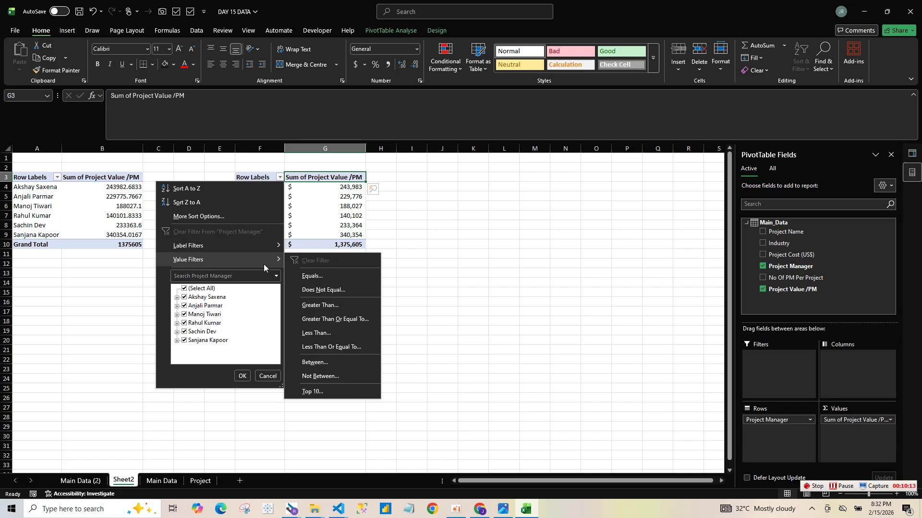
pyautogui.click(346, 214)
pyautogui.click(346, 214)
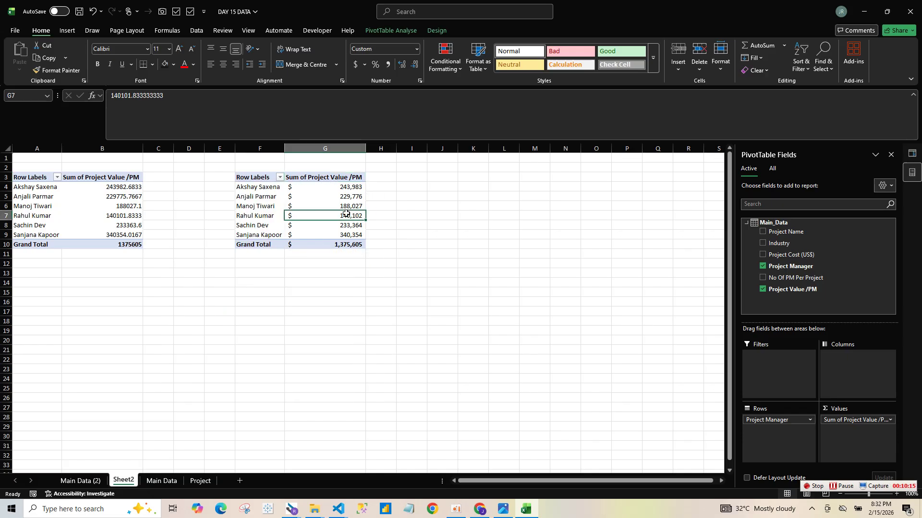
# - Sort the PivotTable at F3 by Sum of Project Value /PM from largest to smallest
pyautogui.rightClick(349, 191)
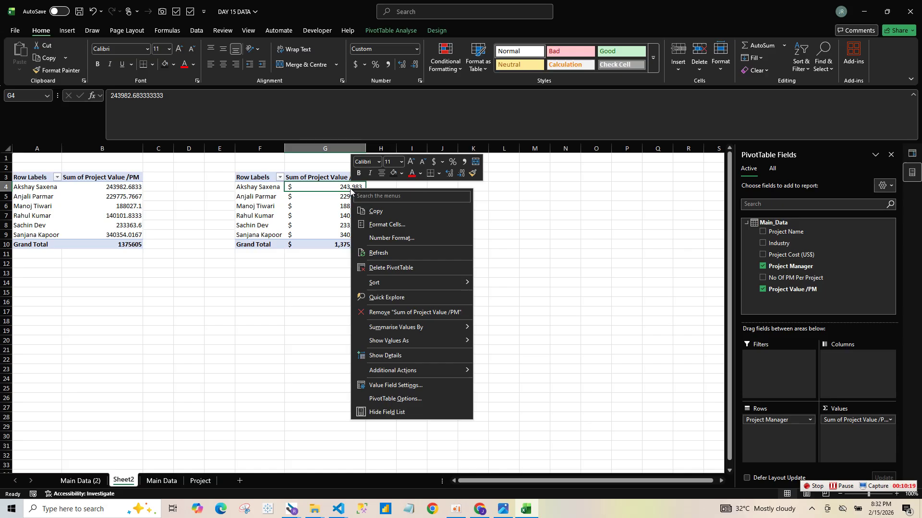
pyautogui.click(325, 187)
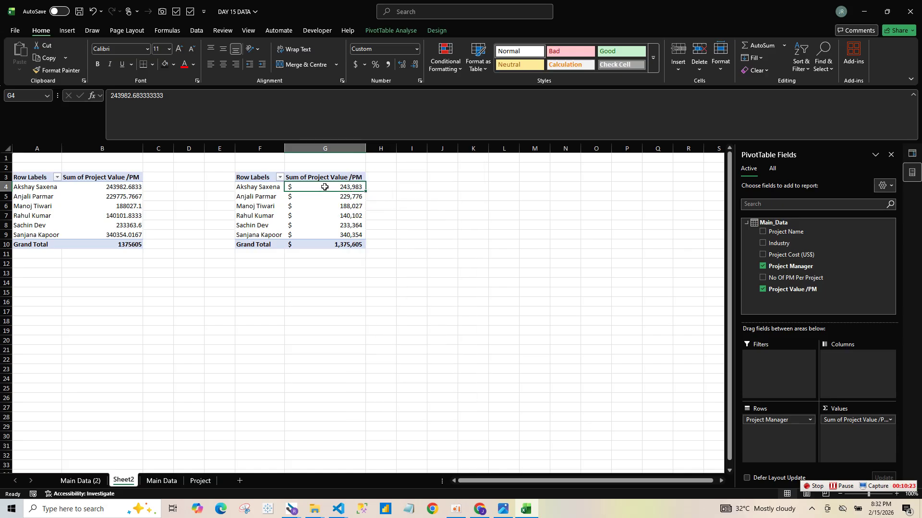
pyautogui.rightClick(325, 190)
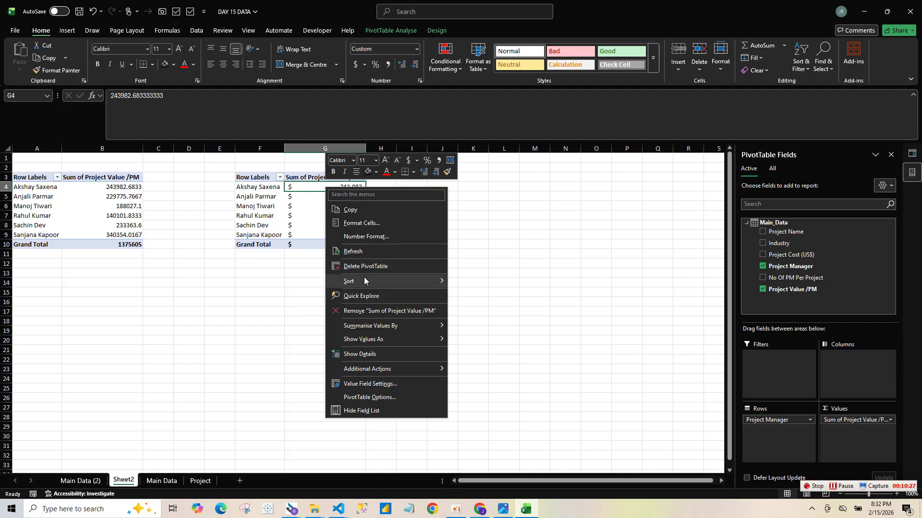
pyautogui.moveTo(365, 281)
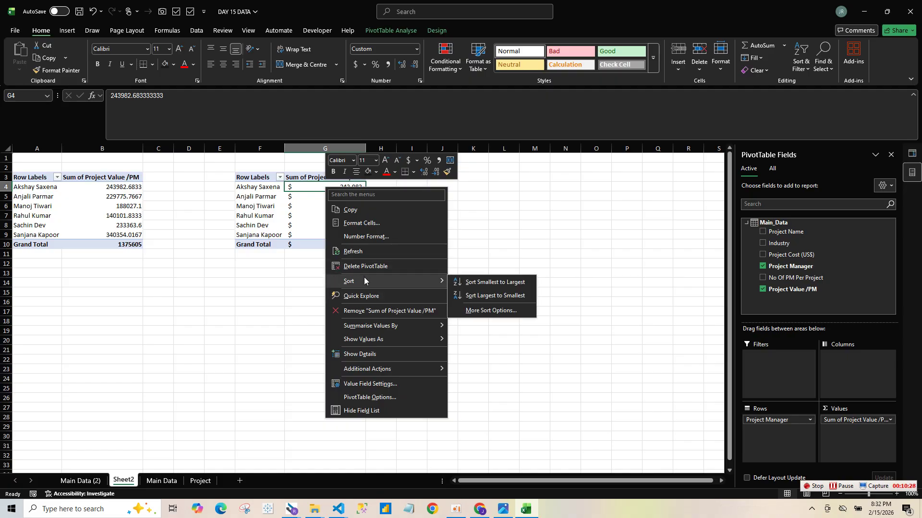
pyautogui.click(486, 297)
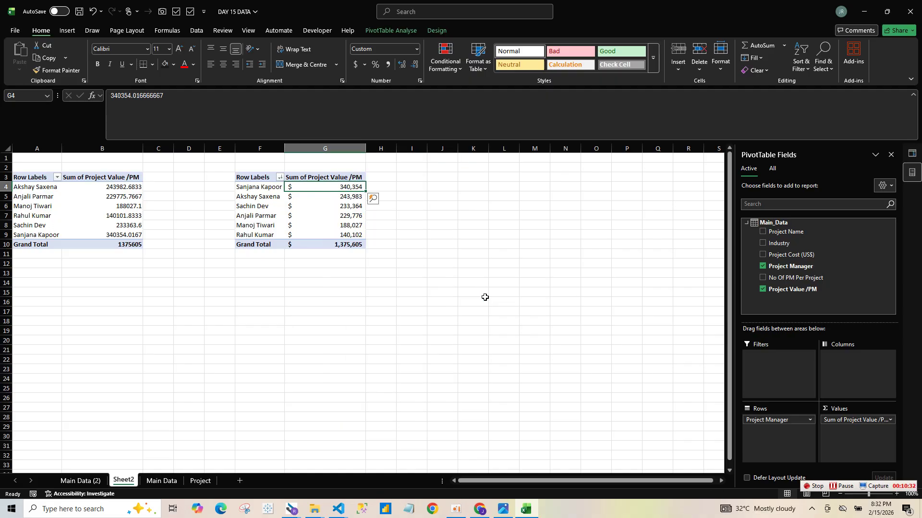
pyautogui.click(273, 188)
pyautogui.moveTo(272, 188); pyautogui.dragTo(302, 195)
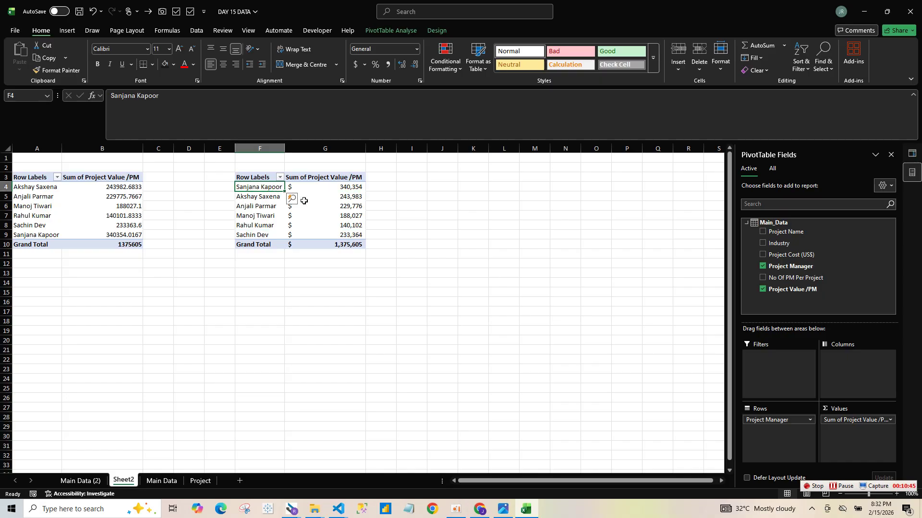
pyautogui.hotkey('ctrl', 'z')
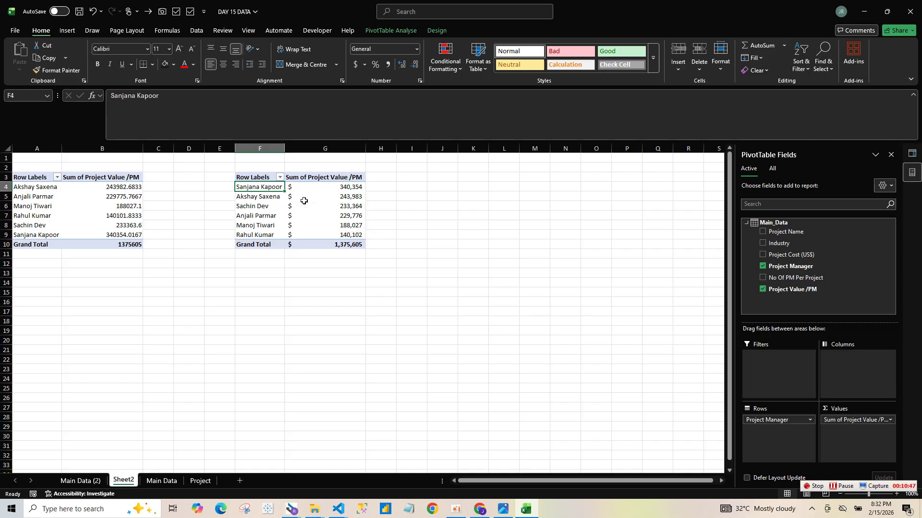
# - Examine the sorted Sum of Project Value /PM amounts in G4:G9 and the grand total of the PivotTable at F3
pyautogui.click(337, 187)
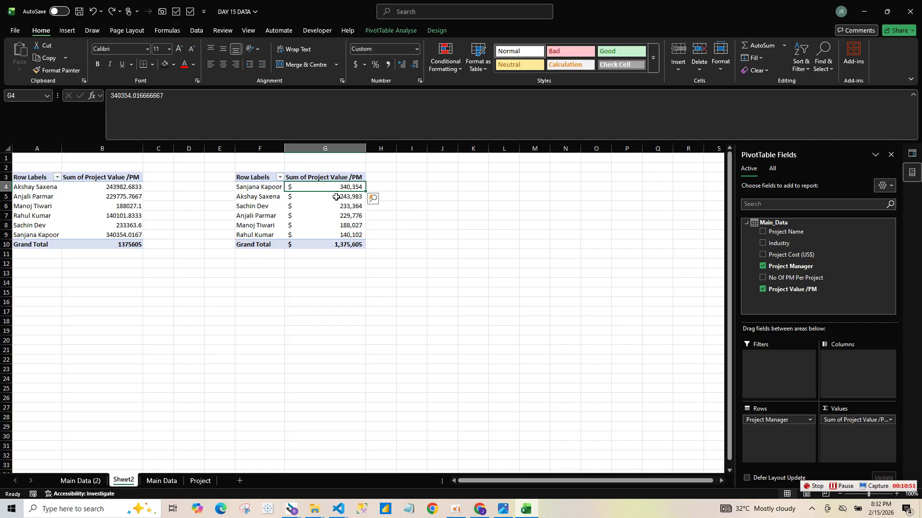
pyautogui.moveTo(336, 199)
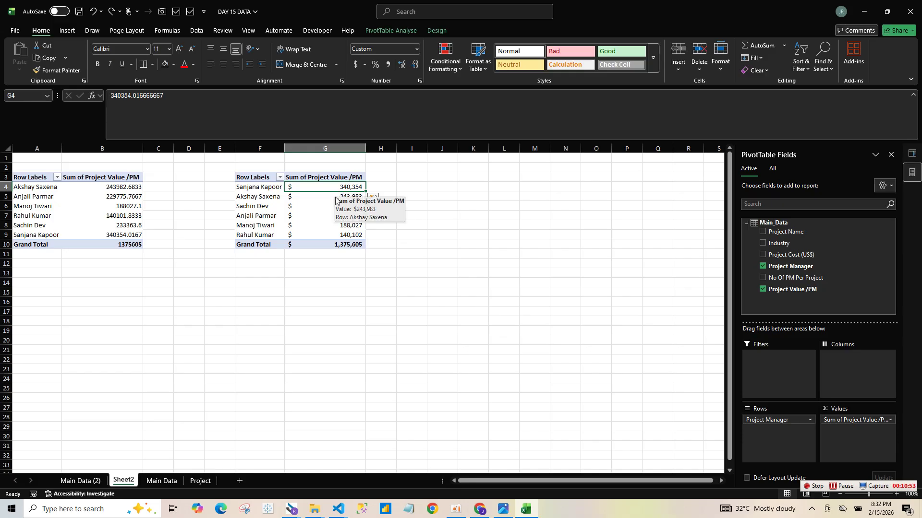
pyautogui.click(341, 265)
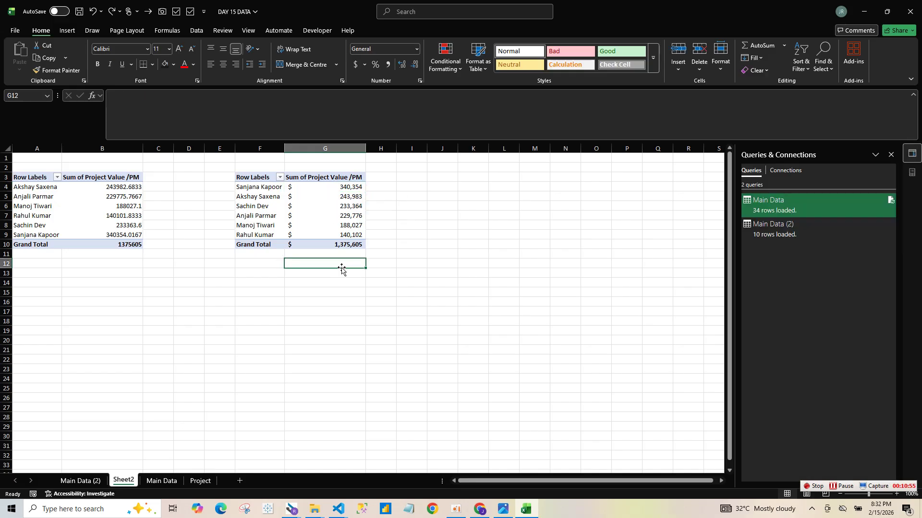
pyautogui.moveTo(353, 194); pyautogui.dragTo(354, 244)
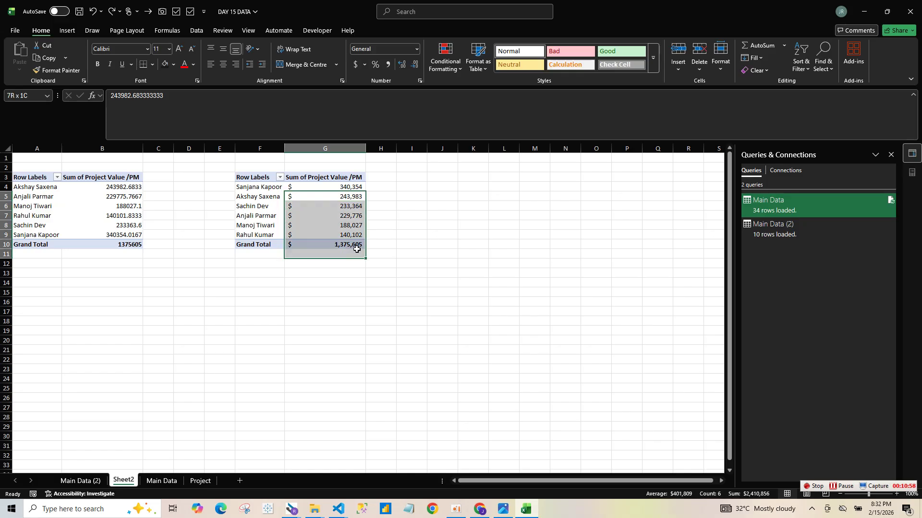
pyautogui.click(352, 187)
pyautogui.moveTo(352, 188); pyautogui.dragTo(349, 238)
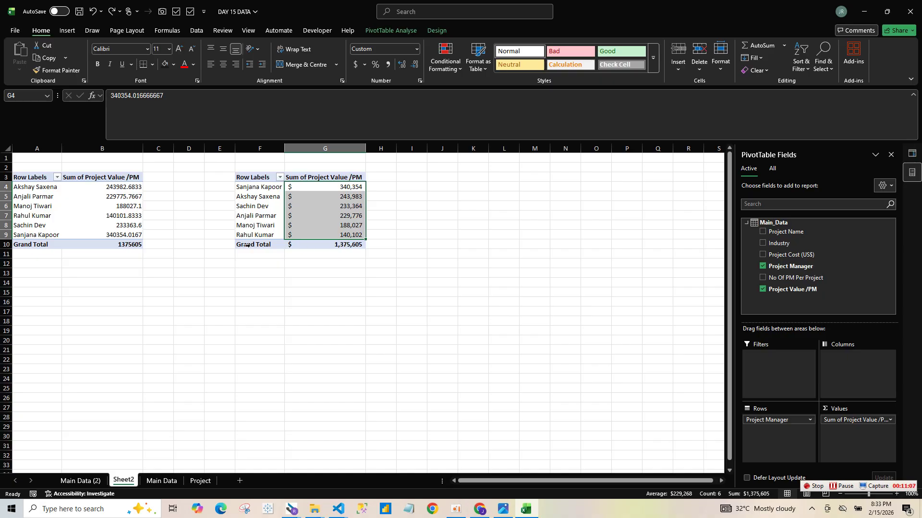
pyautogui.moveTo(255, 233); pyautogui.dragTo(334, 236)
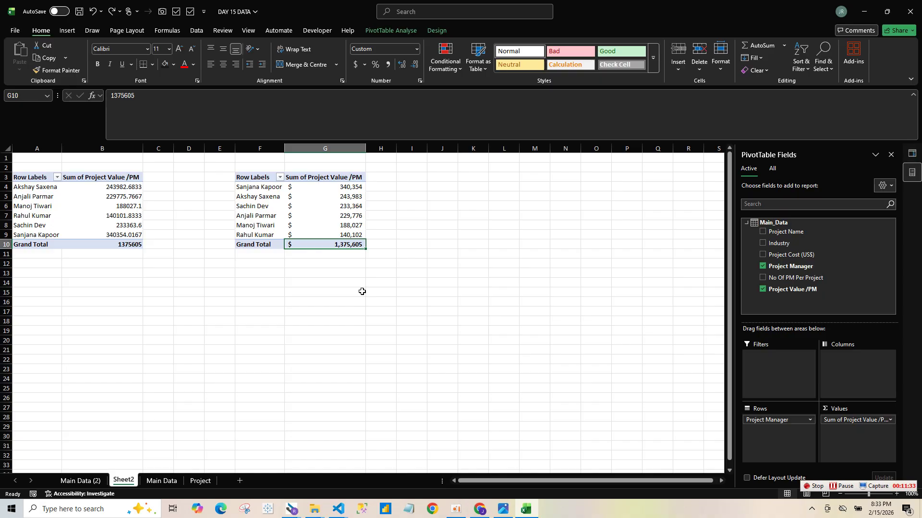
pyautogui.click(321, 198)
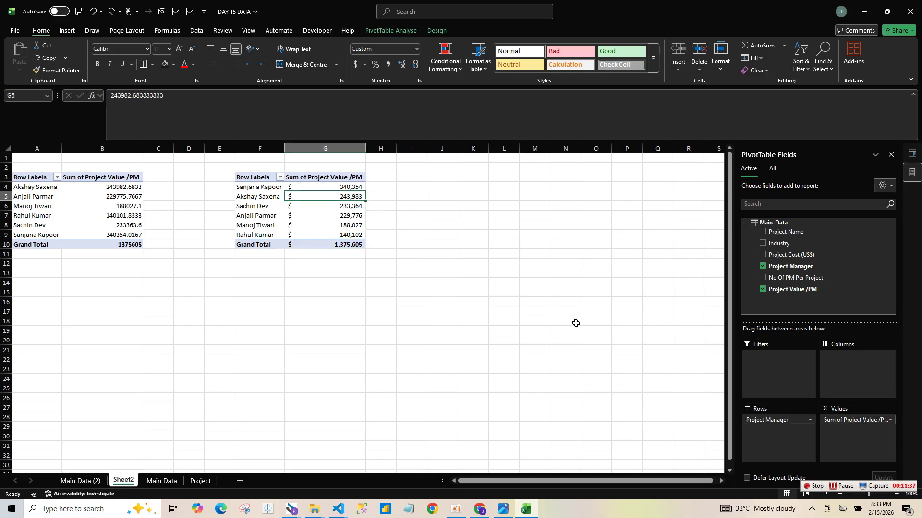
# - Try Industry as a count in the Values of the PivotTable at F3, inspect its column, and remove the field again
pyautogui.moveTo(773, 248); pyautogui.dragTo(854, 442)
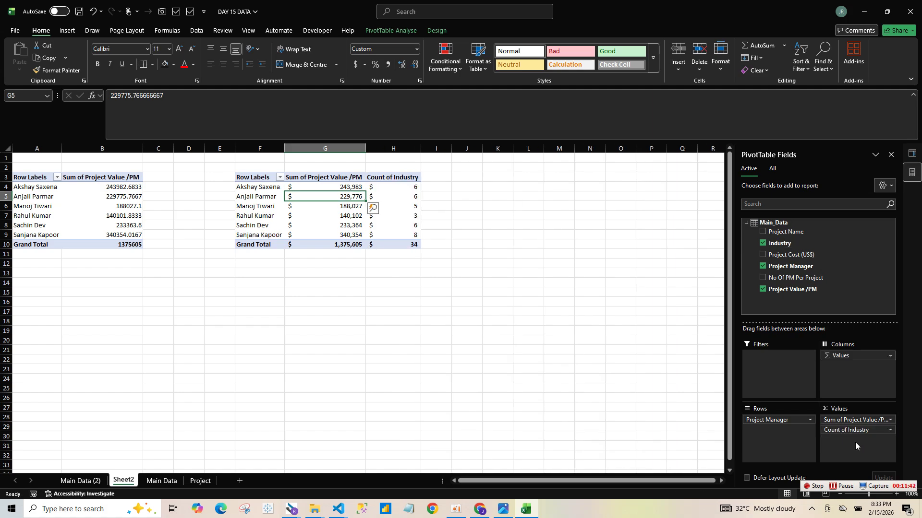
pyautogui.click(414, 190)
pyautogui.moveTo(414, 189); pyautogui.dragTo(405, 198)
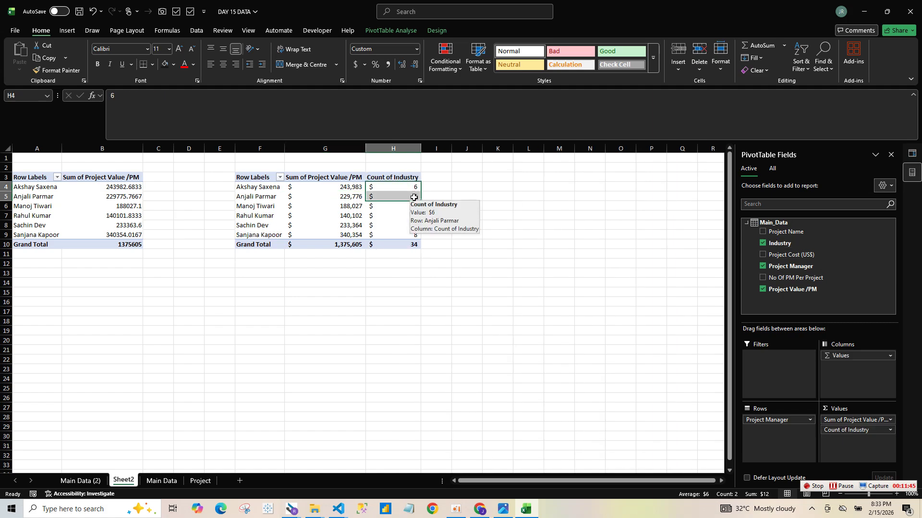
pyautogui.click(382, 222)
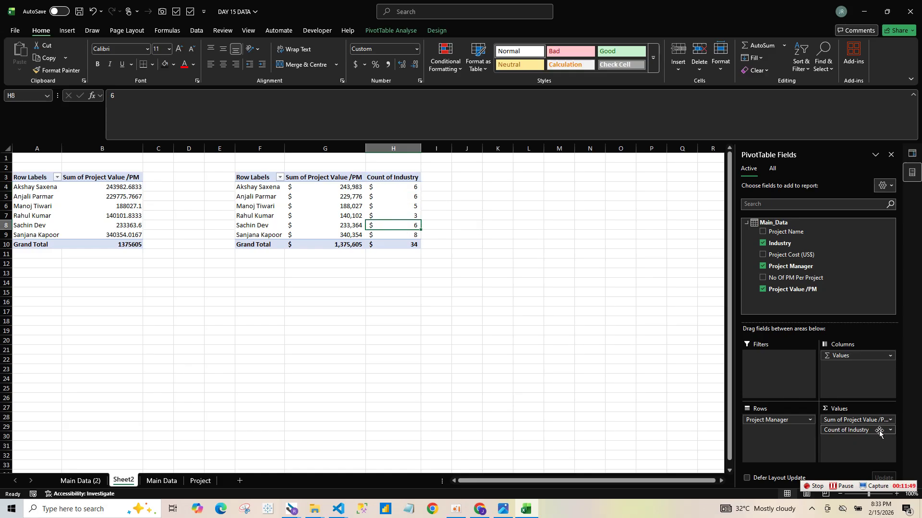
pyautogui.moveTo(879, 433); pyautogui.dragTo(847, 270)
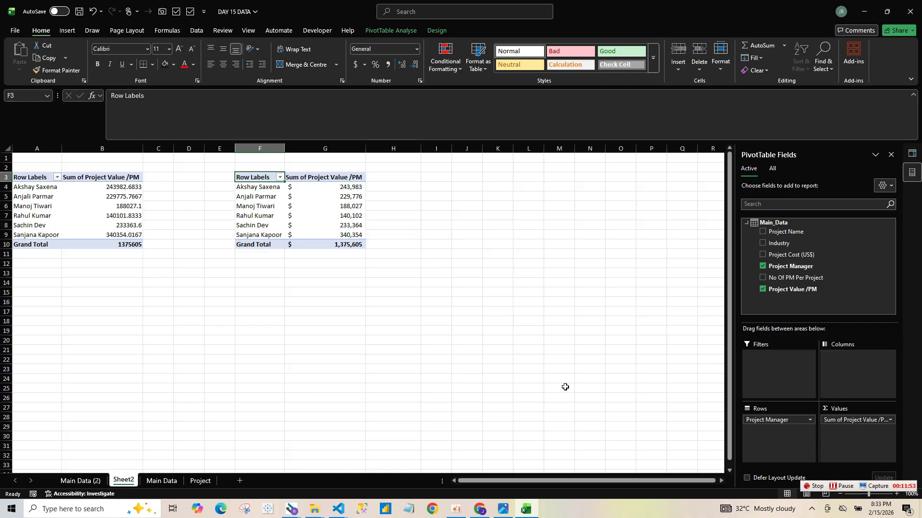